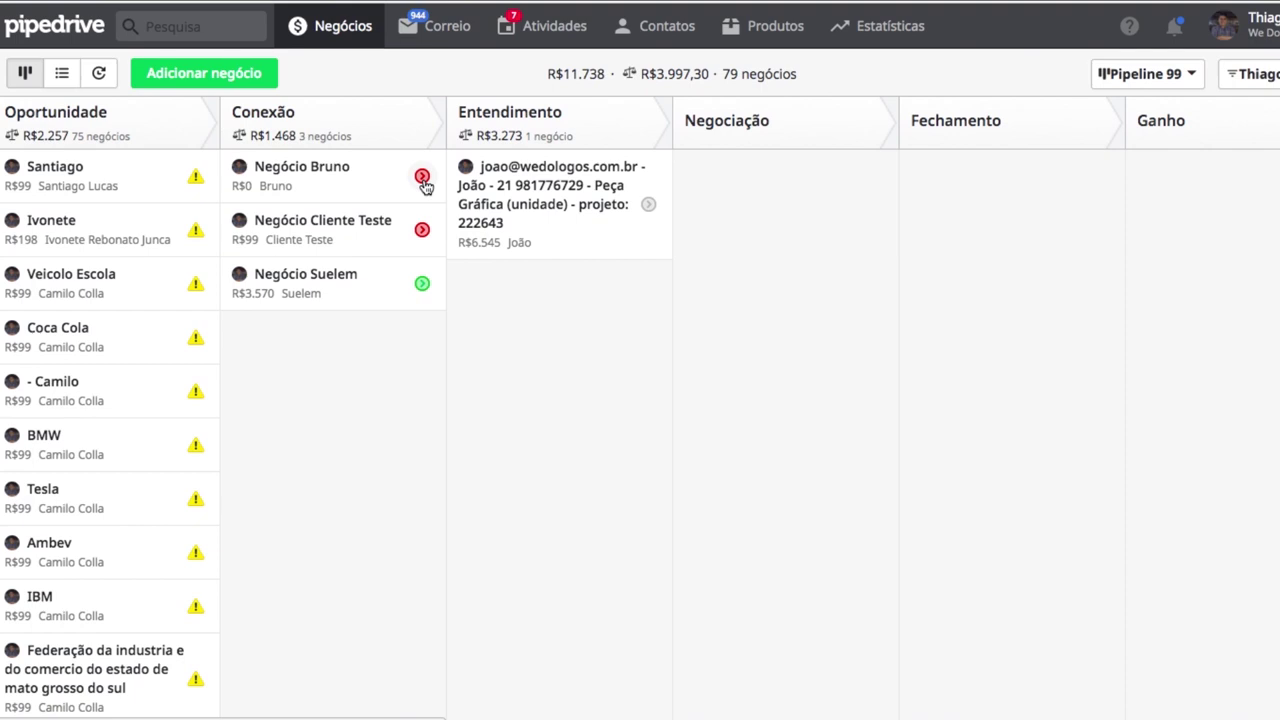
Step: Complete the overdue Ligar activity on the first Conexão deal and schedule a follow-up Reunião for 27/09/2017 with a start time
click(424, 184)
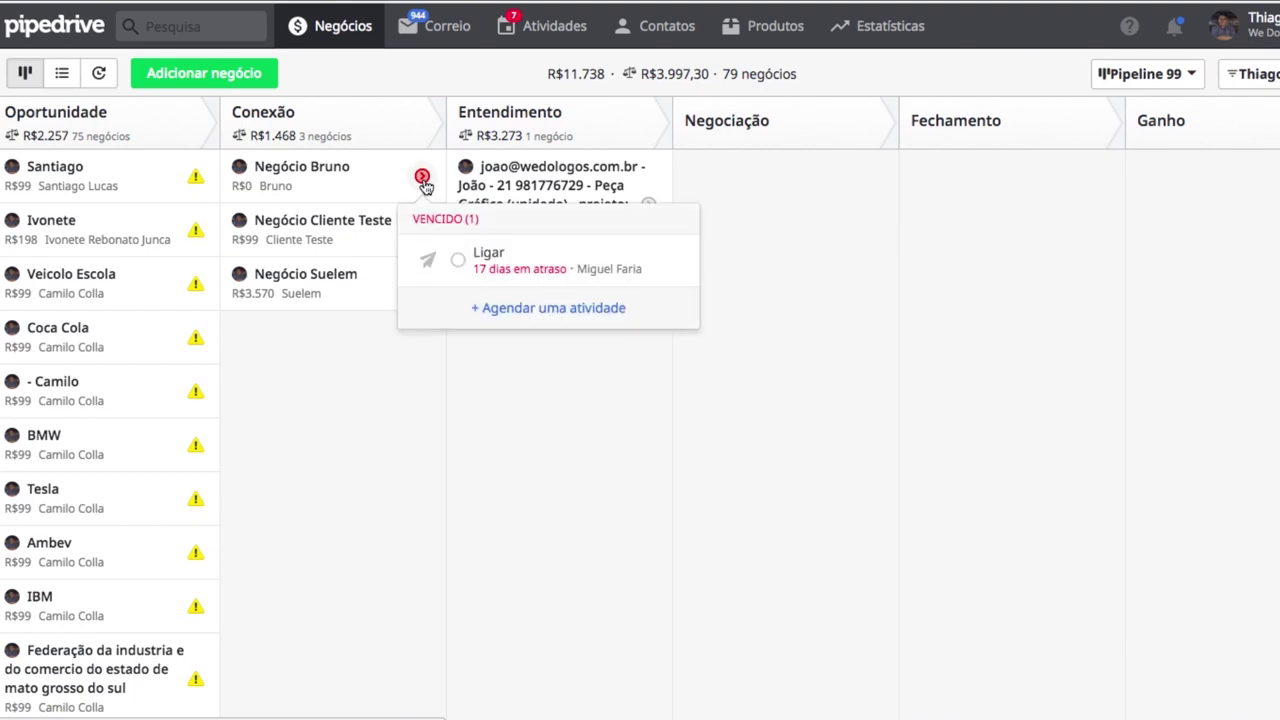
click(458, 262)
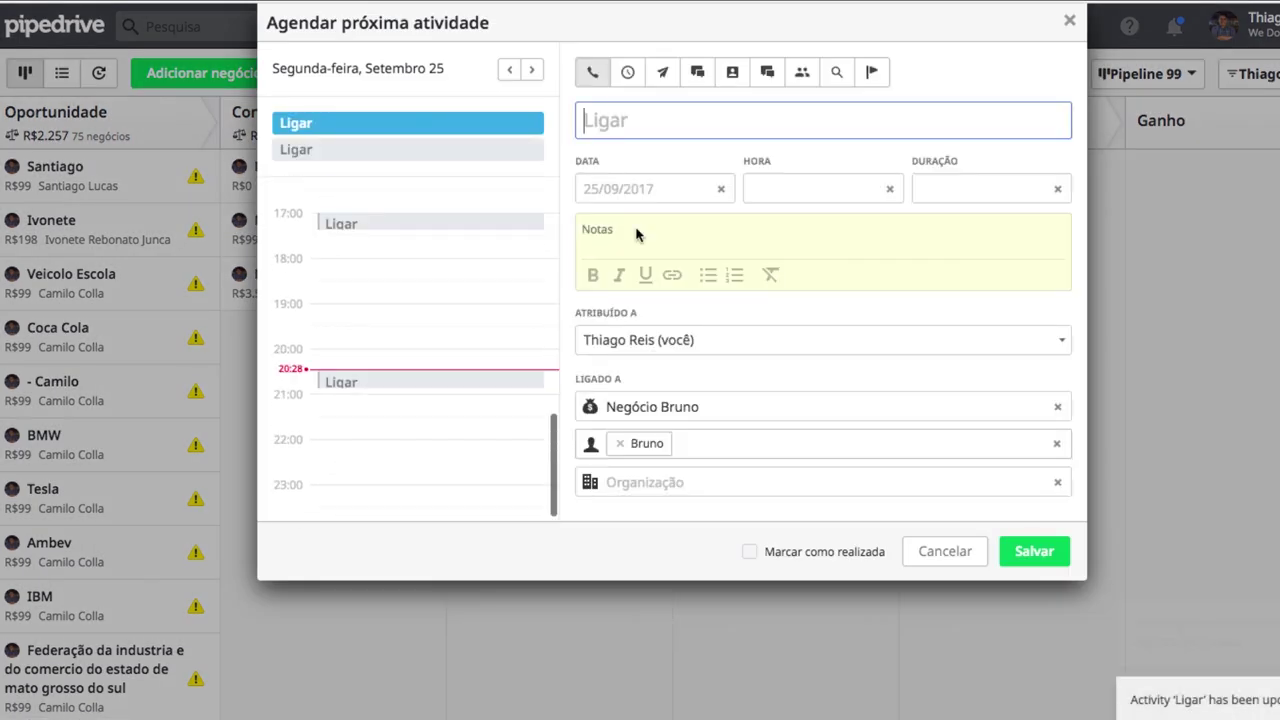
click(802, 80)
click(612, 190)
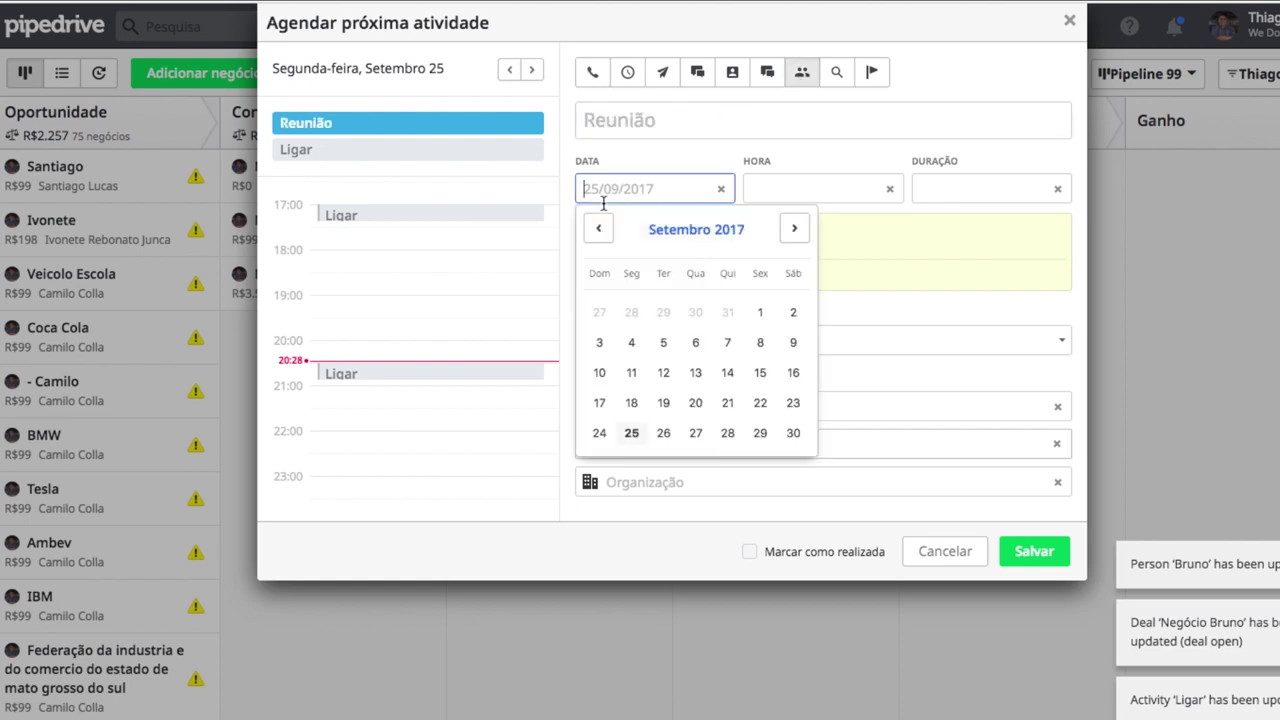
click(692, 430)
click(812, 188)
scroll(808, 255, up, 10)
scroll(810, 392, down, 2)
click(806, 339)
click(1024, 551)
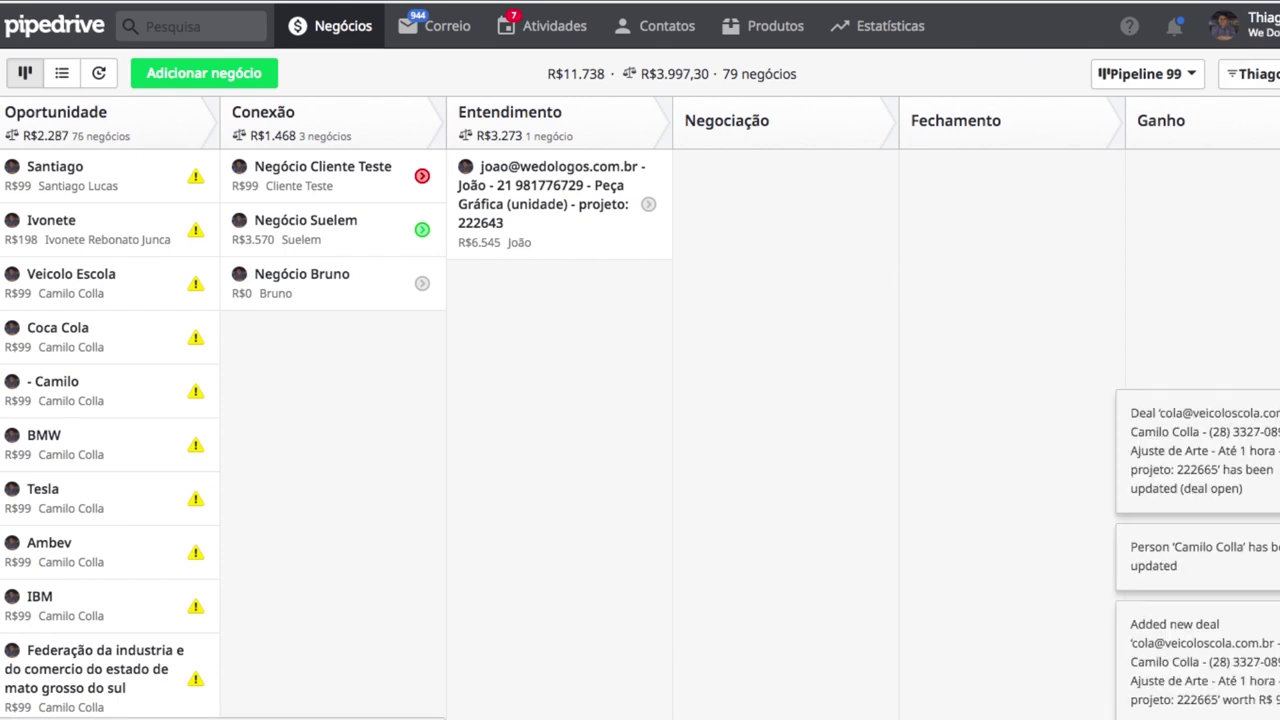
Step: Open the personal settings and review the connections, Google Agenda, Google Contatos and Google Drive pages
click(1224, 26)
click(1262, 95)
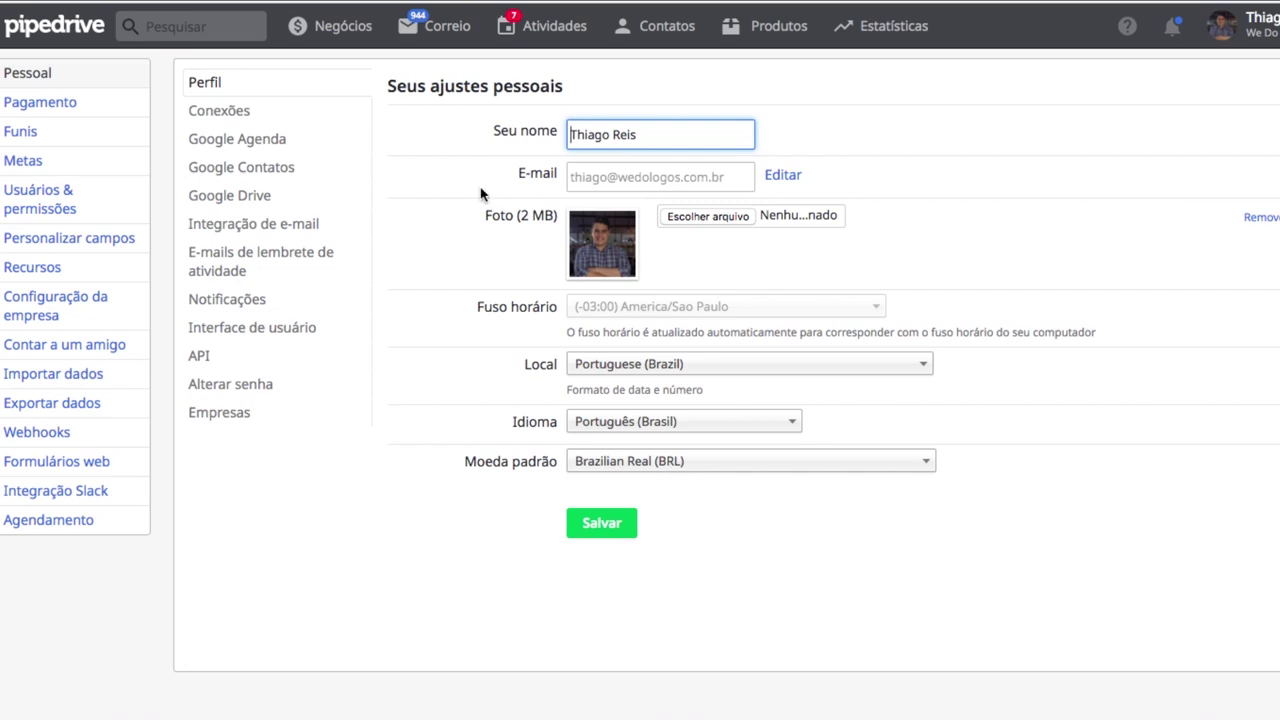
click(211, 117)
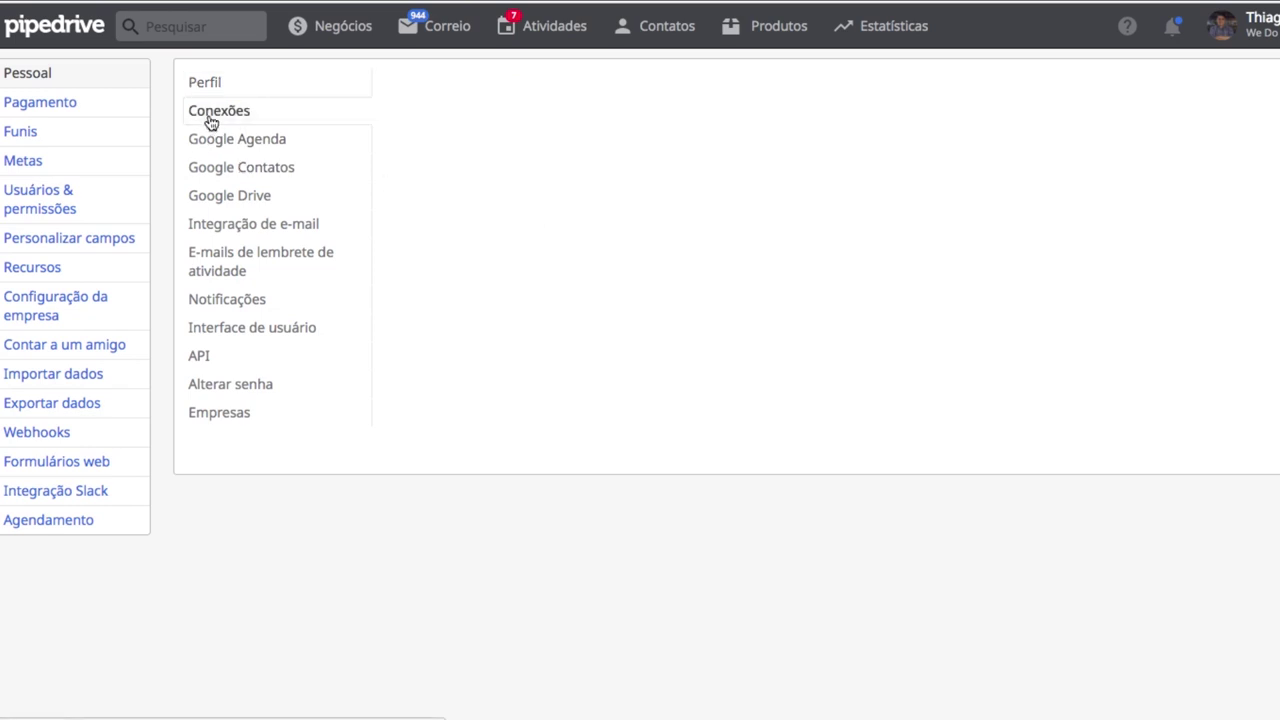
click(252, 146)
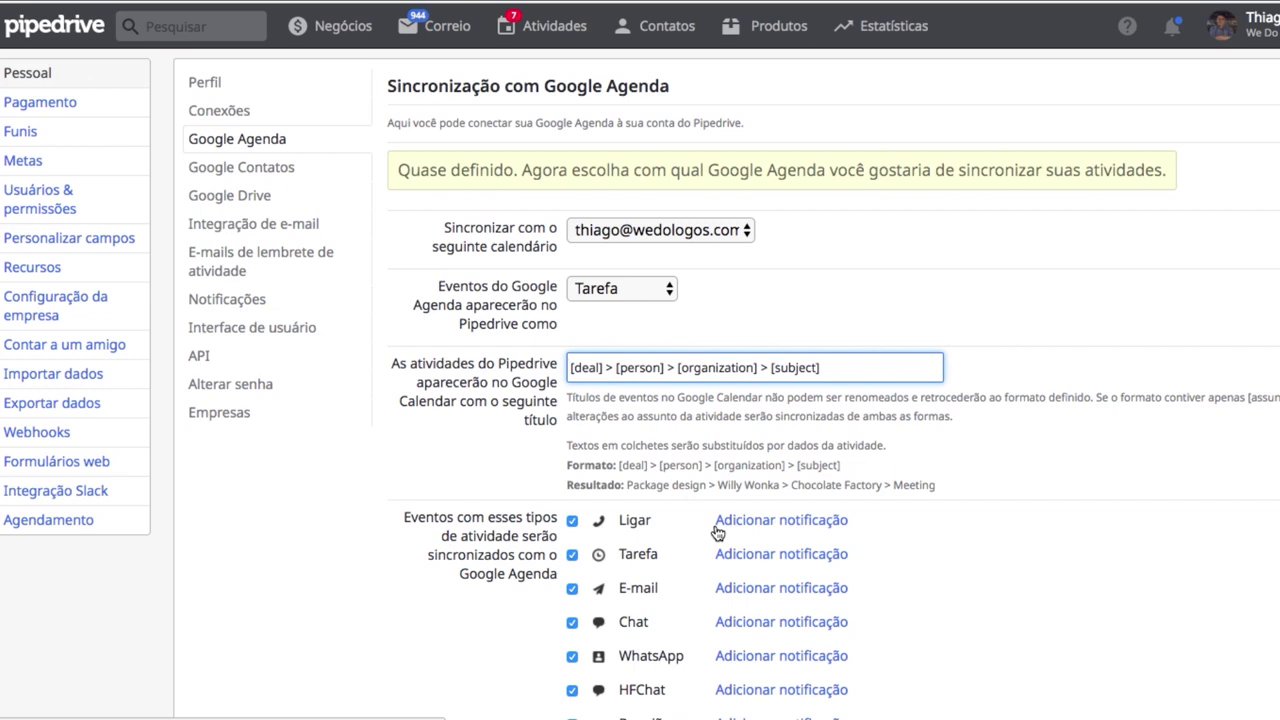
click(245, 168)
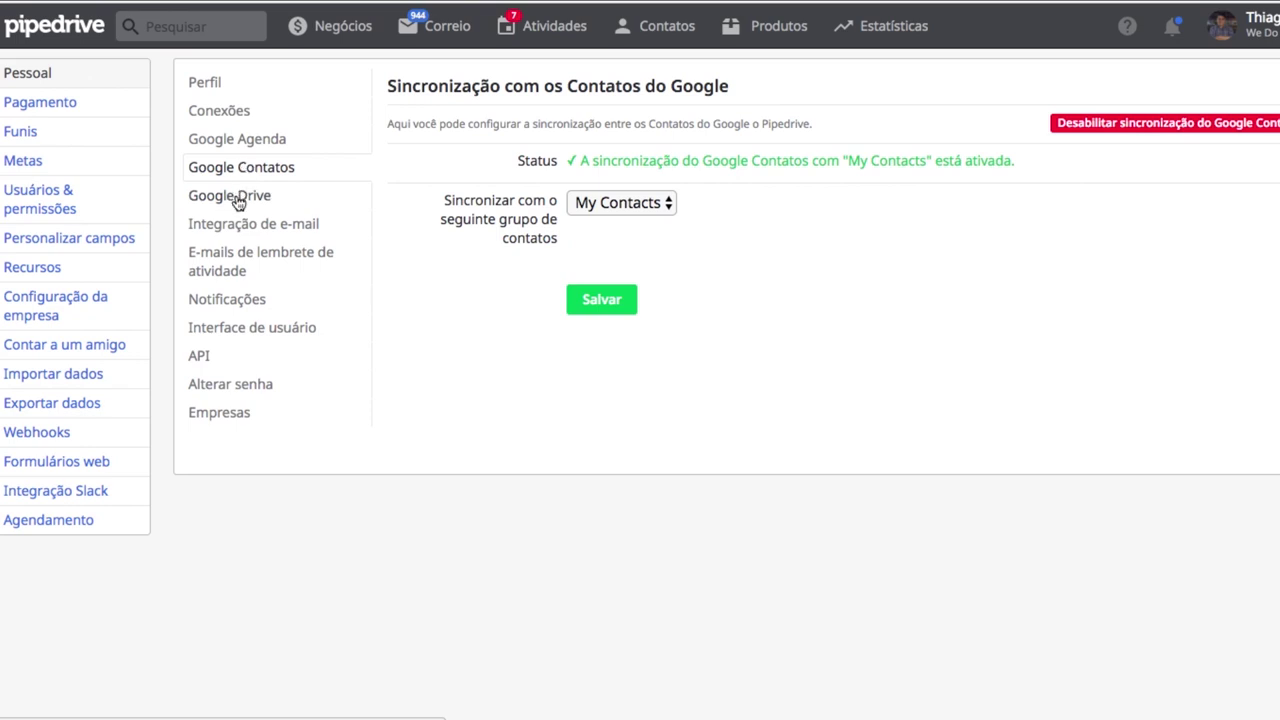
click(243, 197)
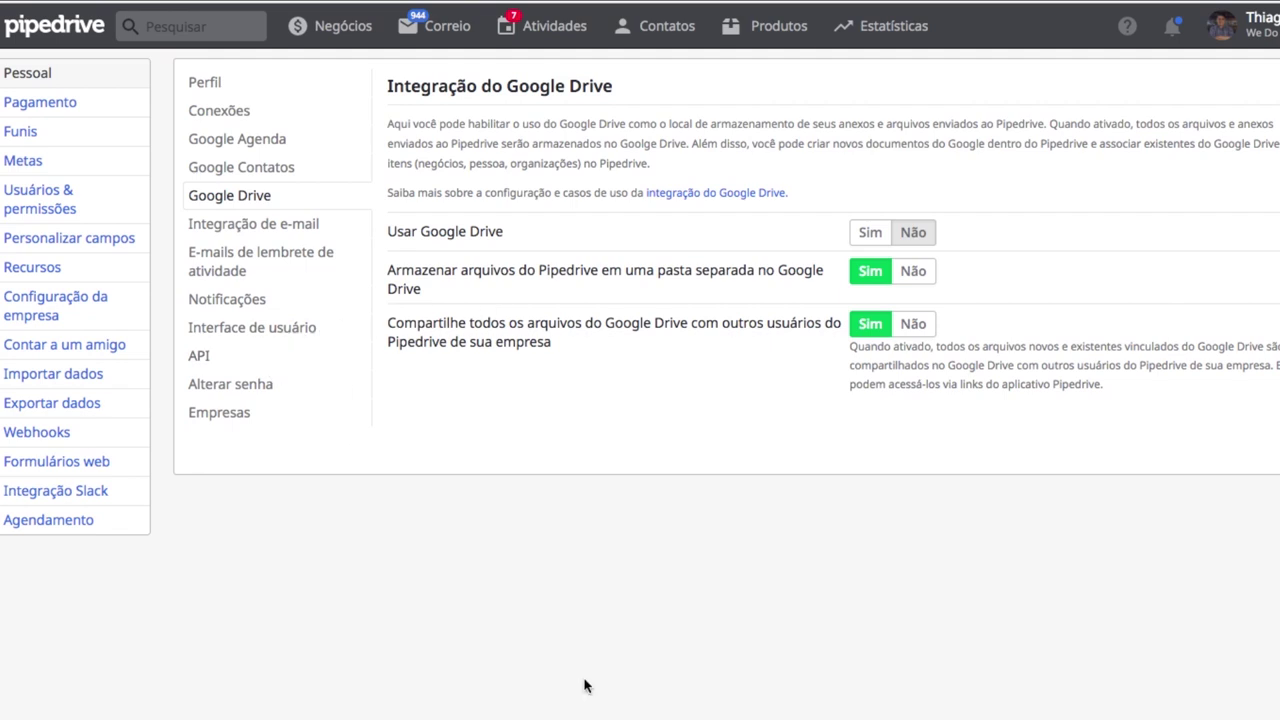
Step: Review the personal settings for e-mail integration, activity reminder e-mails, notifications and user interface
click(248, 228)
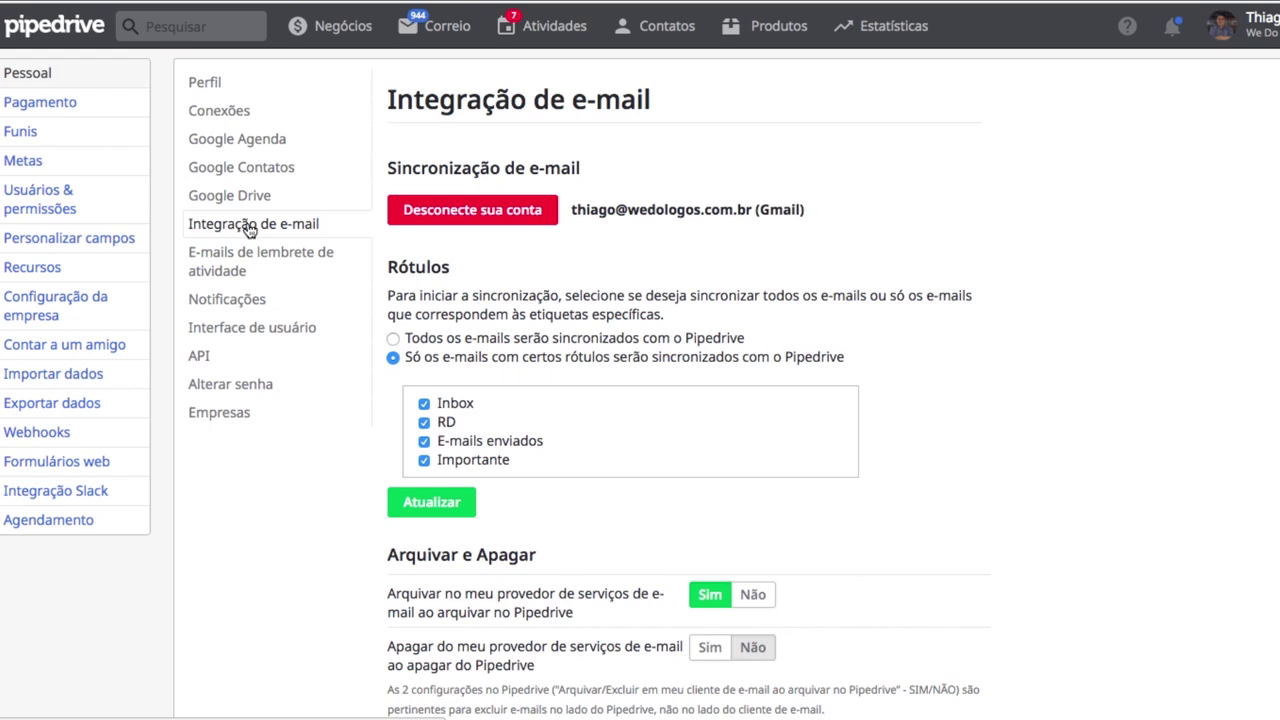
click(203, 266)
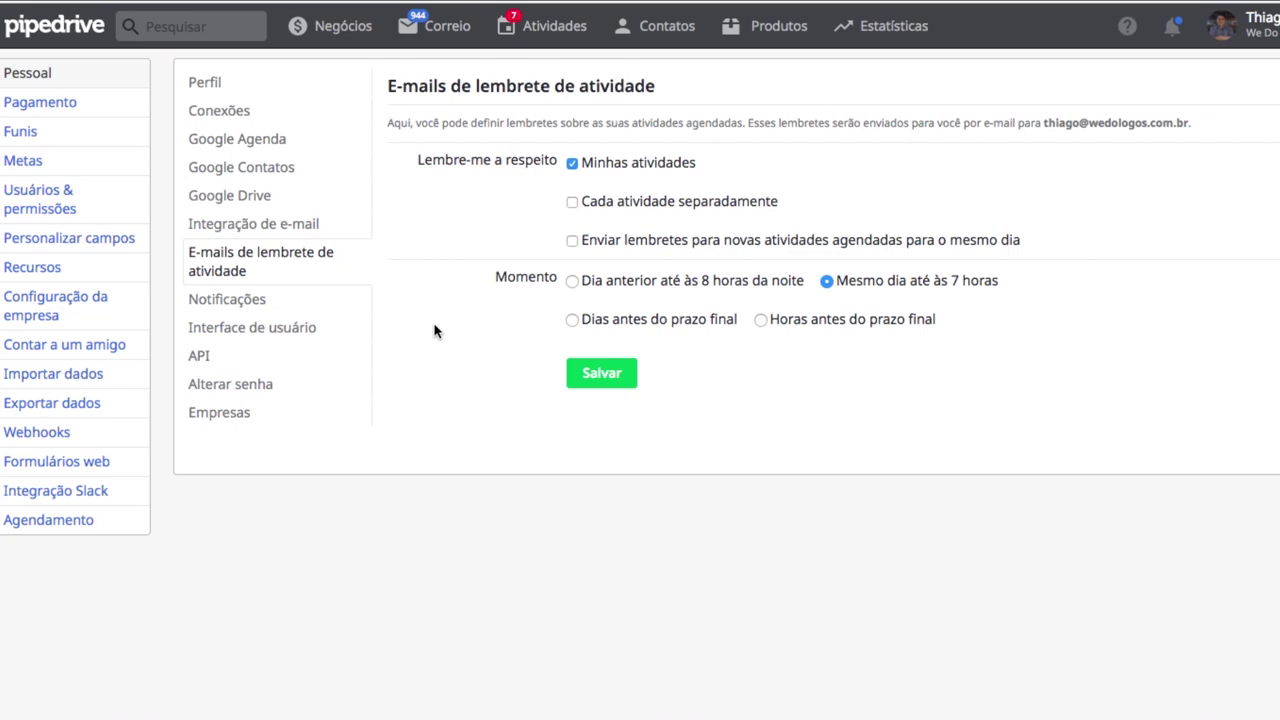
click(243, 299)
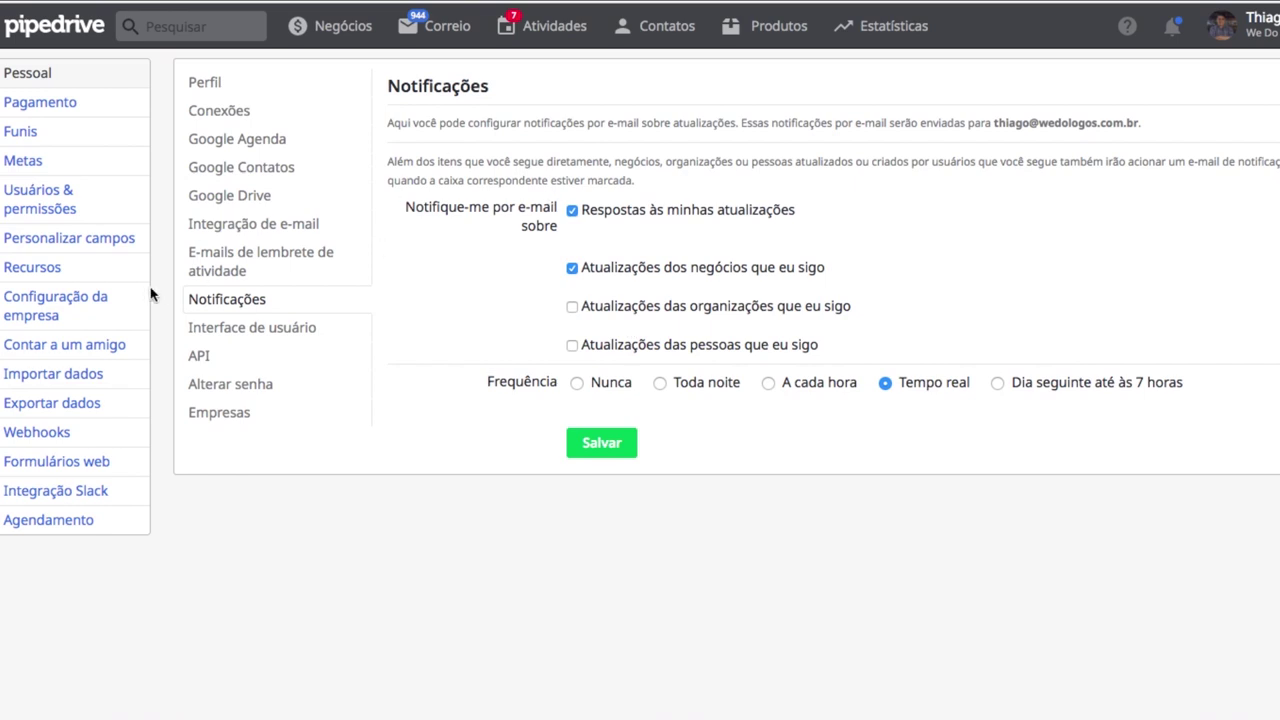
click(243, 330)
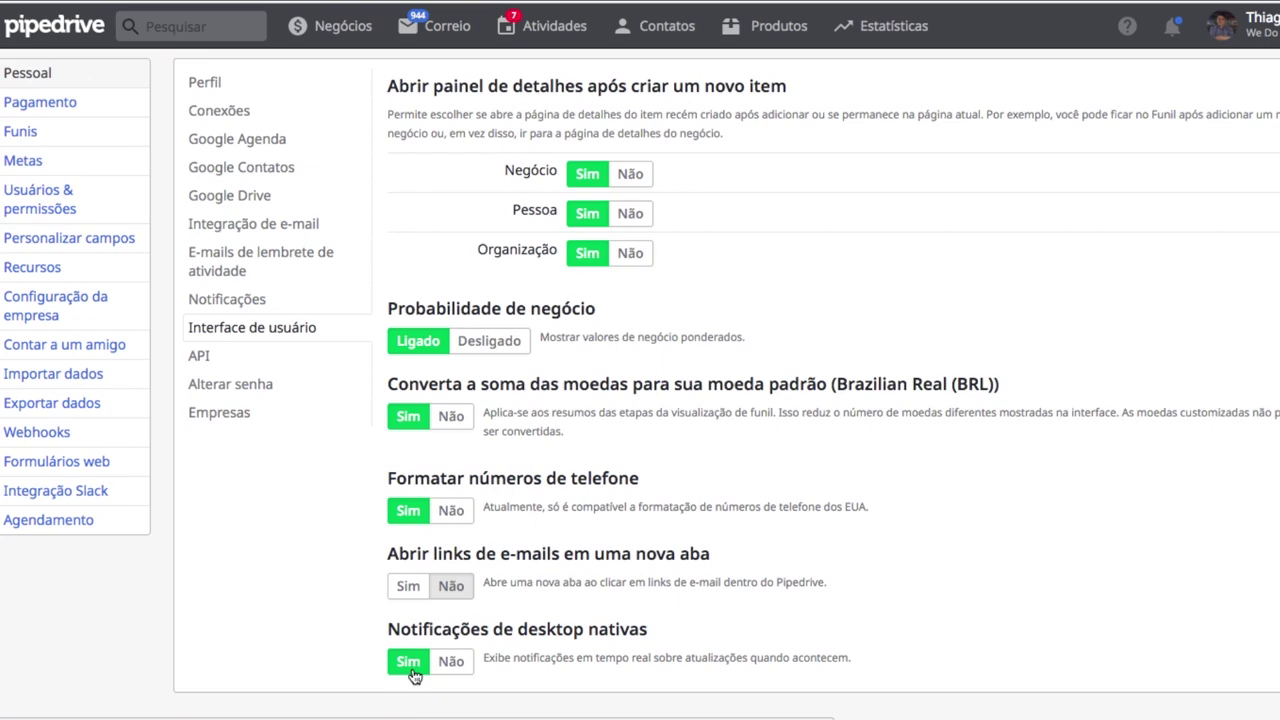
Step: Return to the deals pipeline and move the Peça Gráfica deal from Entendimento to Negociação
click(324, 38)
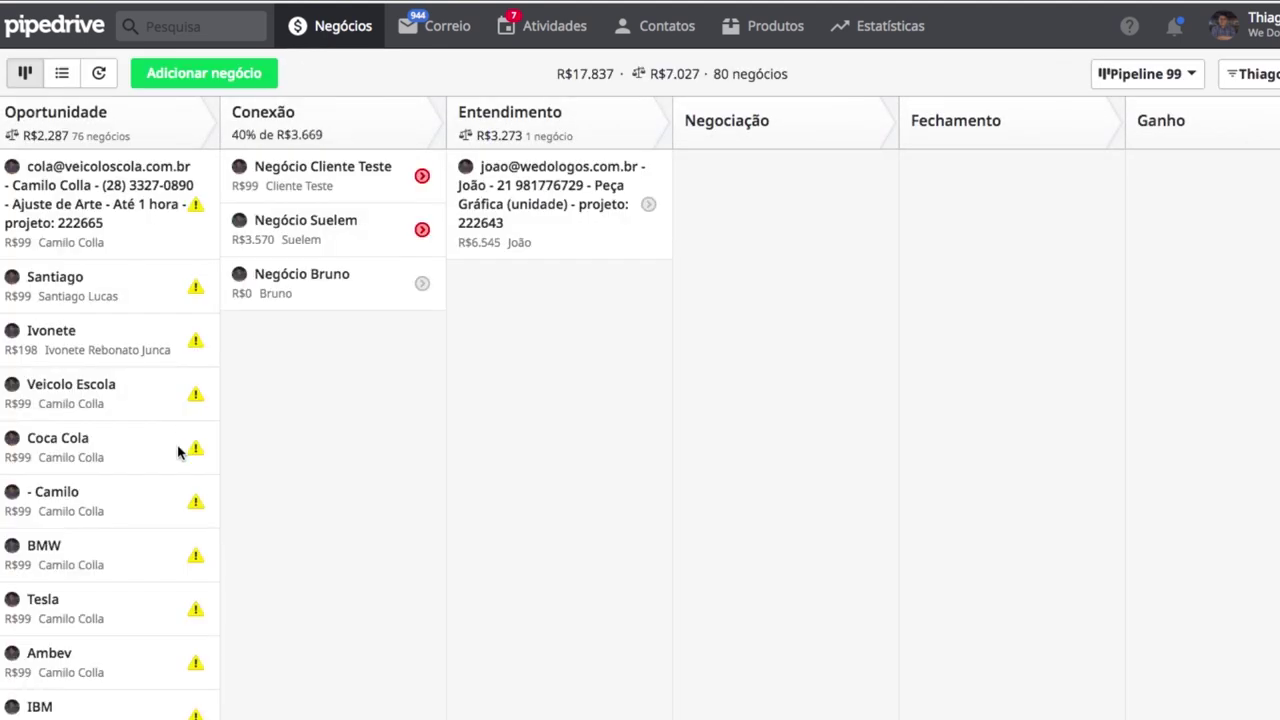
drag(619, 208, 755, 213)
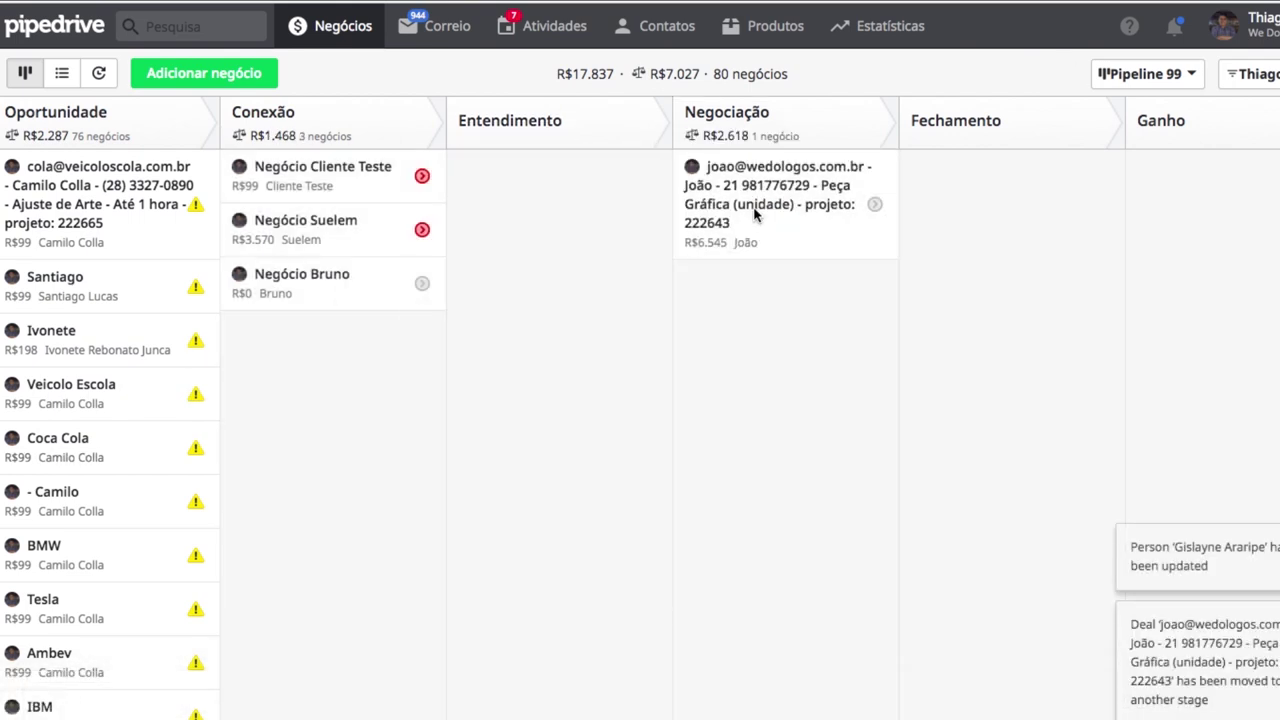
Step: Check the loss reasons offered for the Peça Gráfica deal and cancel marking it as lost
drag(767, 189, 491, 712)
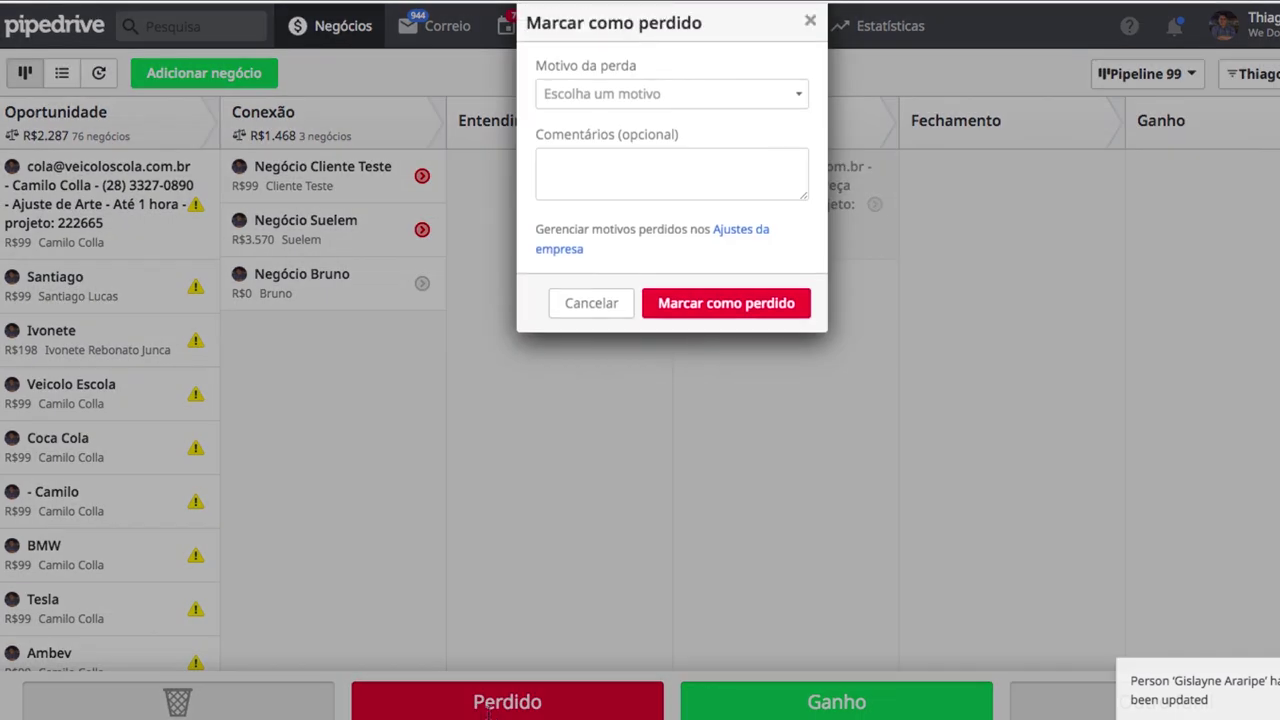
click(783, 94)
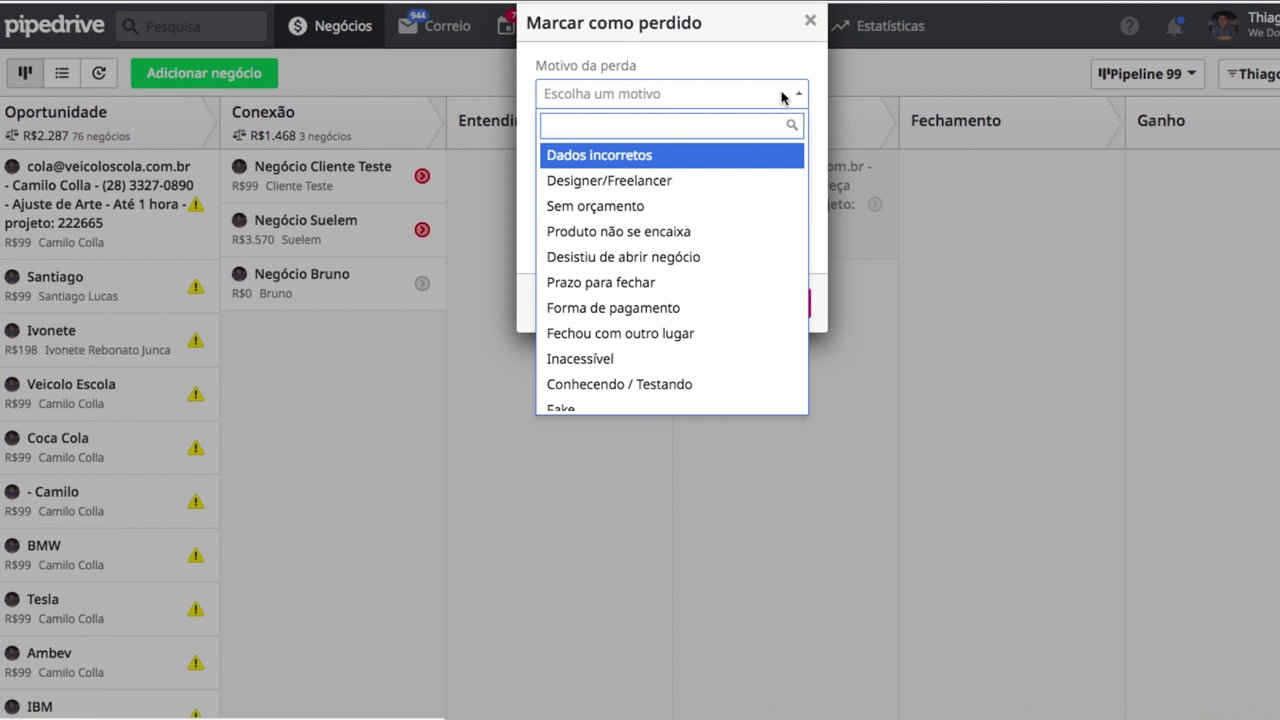
click(812, 23)
click(593, 308)
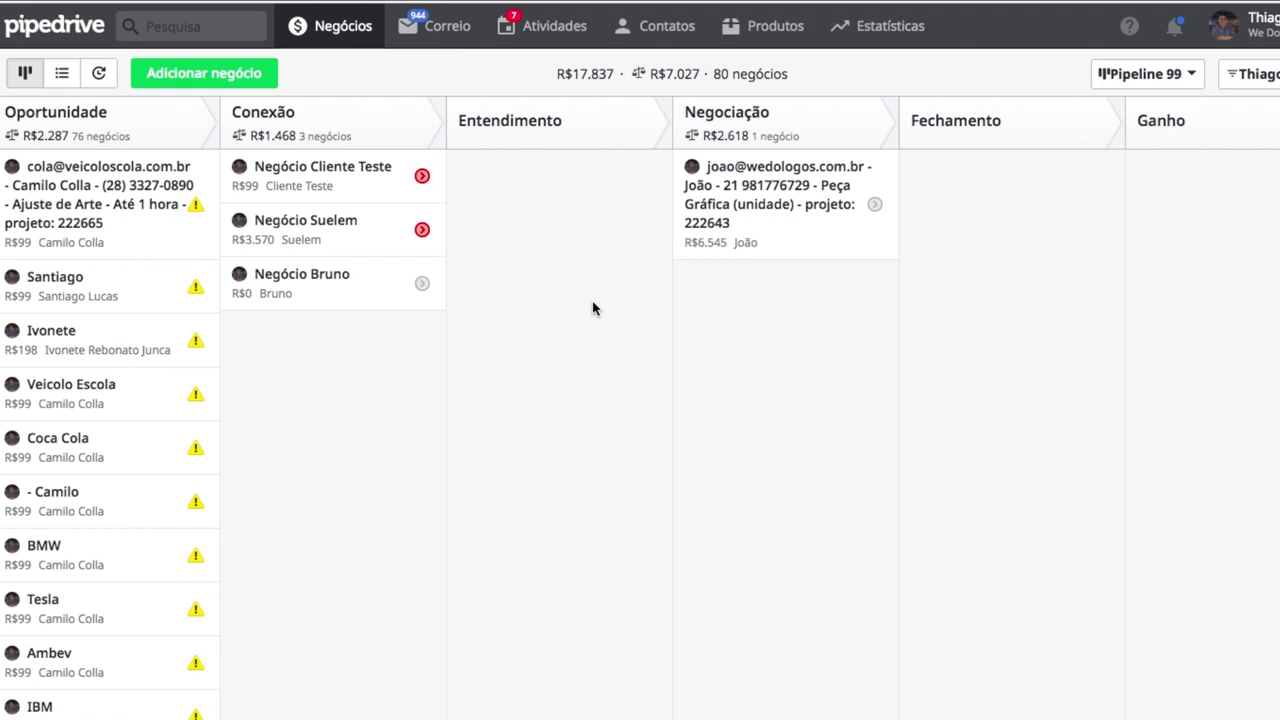
Step: Open the Peça Gráfica deal and examine its planned activity, history, custom detail fields, and organization and person information
click(785, 205)
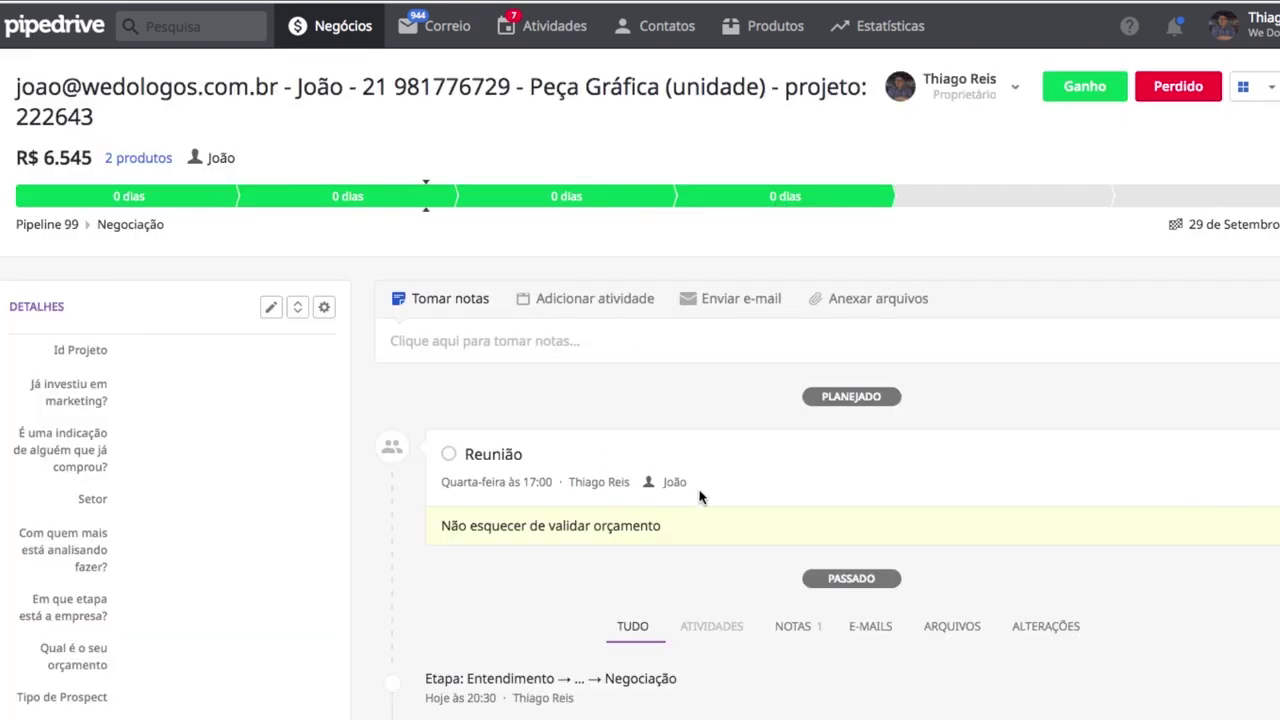
scroll(703, 491, down, 3)
scroll(700, 494, down, 5)
scroll(700, 494, up, 3)
scroll(700, 494, up, 5)
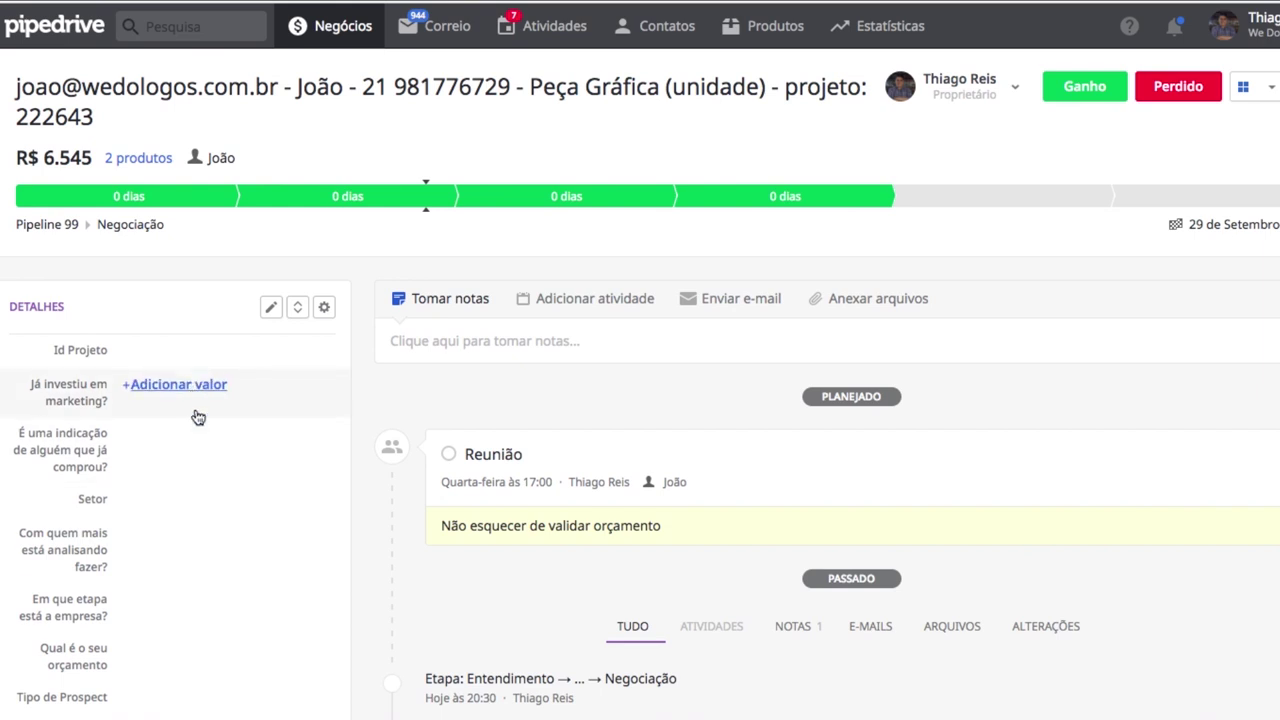
scroll(205, 510, down, 3)
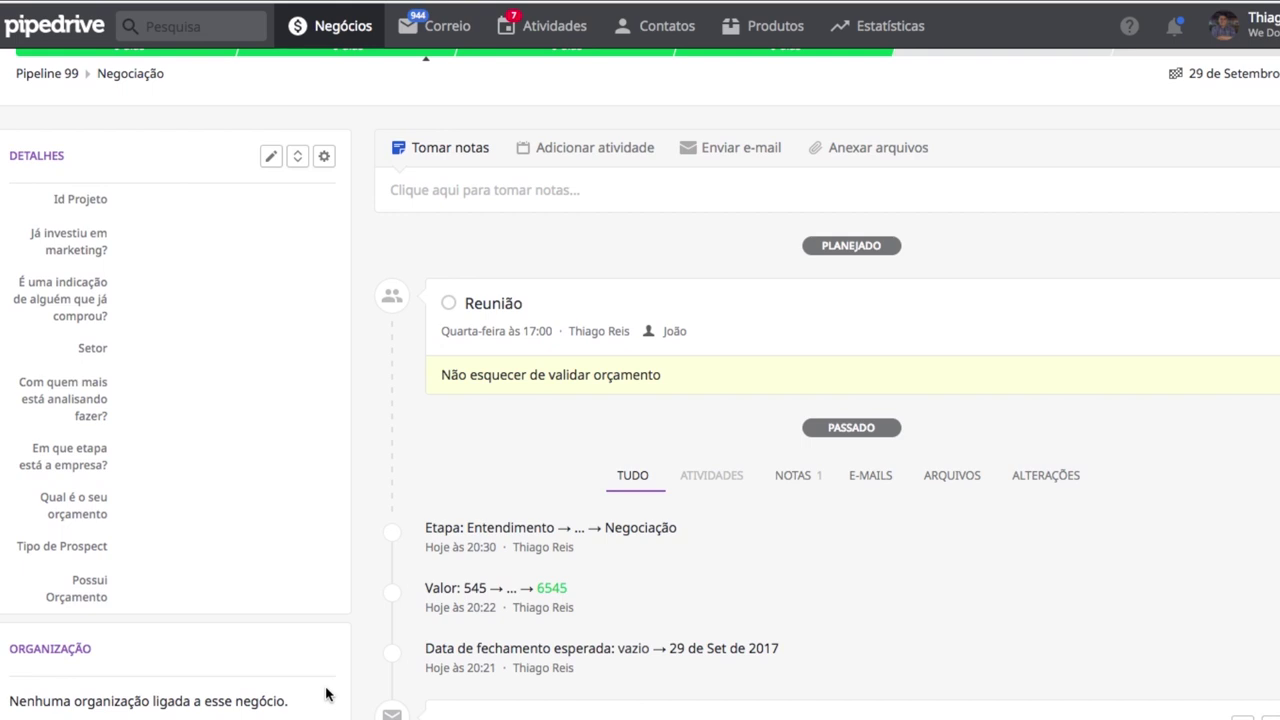
scroll(326, 693, down, 1)
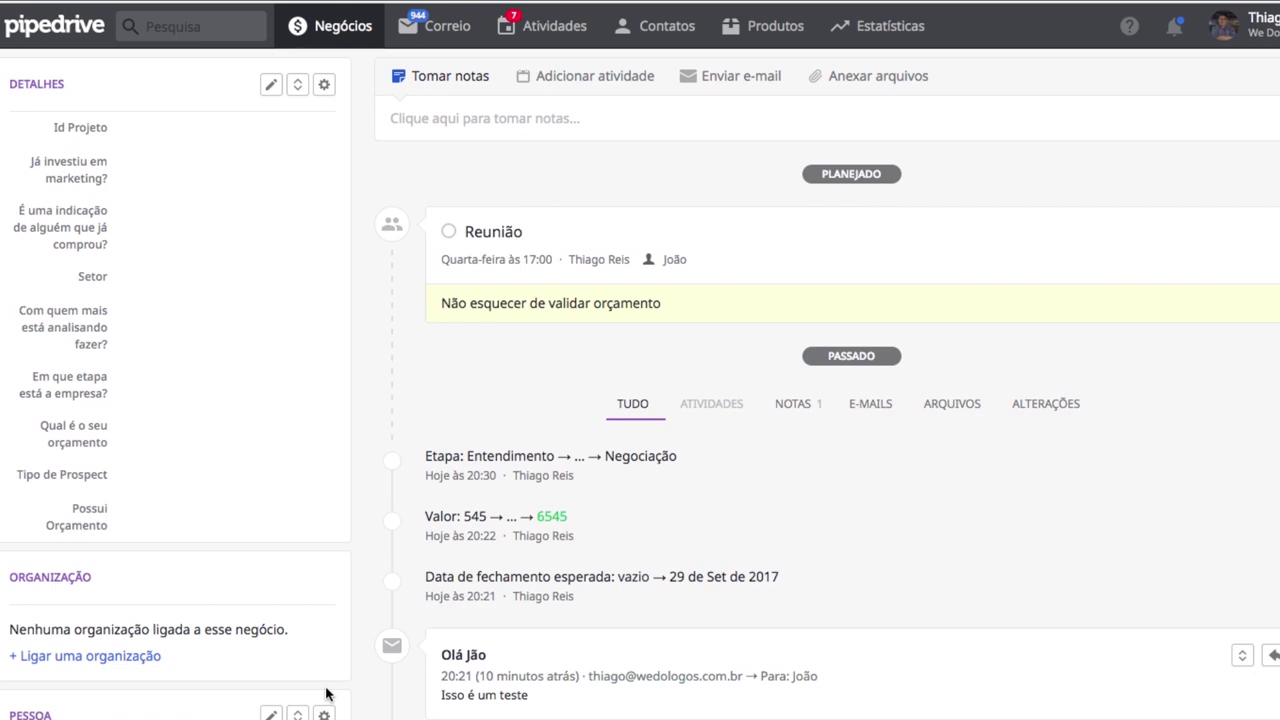
scroll(326, 693, down, 5)
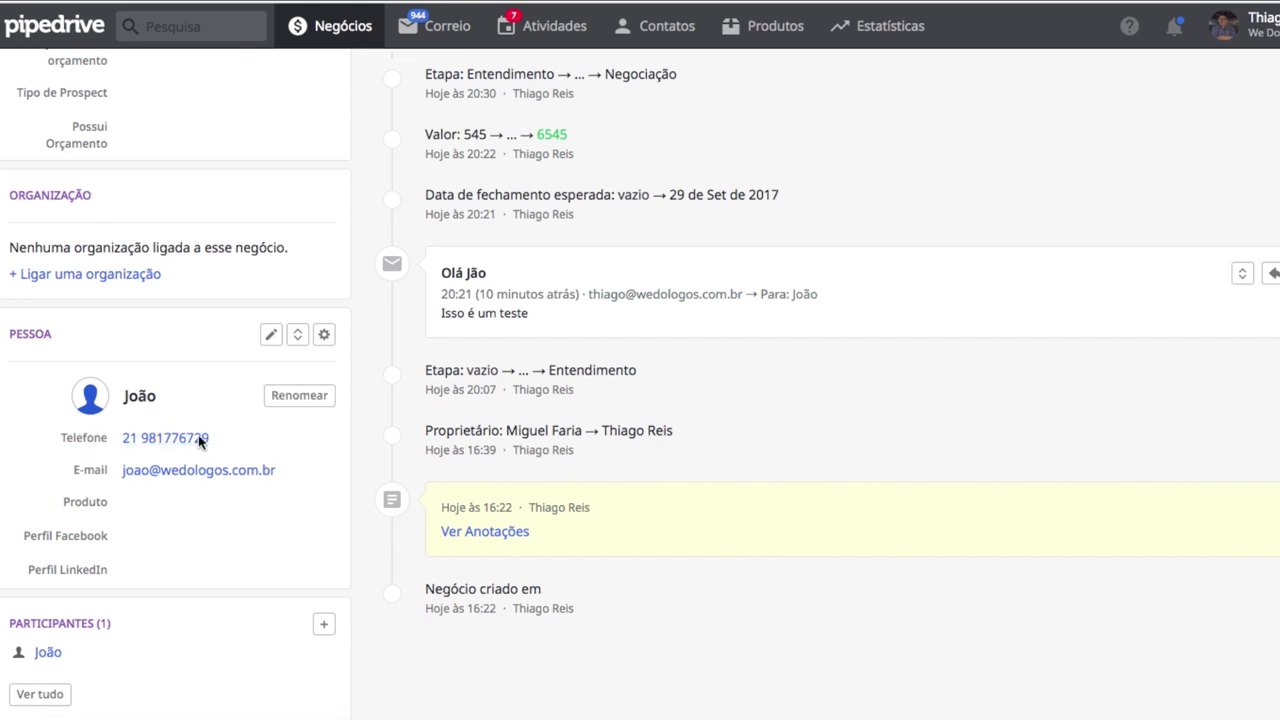
Step: View the deal's participants dialog and close it without adding anyone
scroll(277, 600, down, 1)
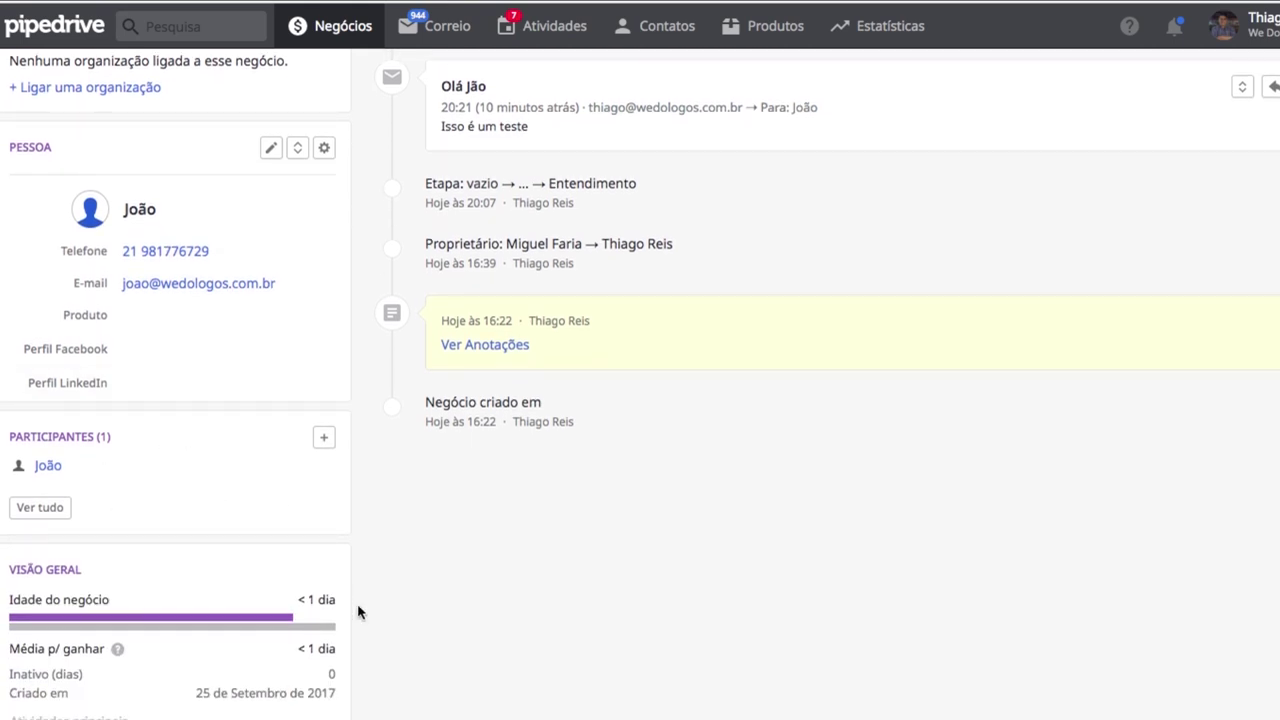
click(324, 440)
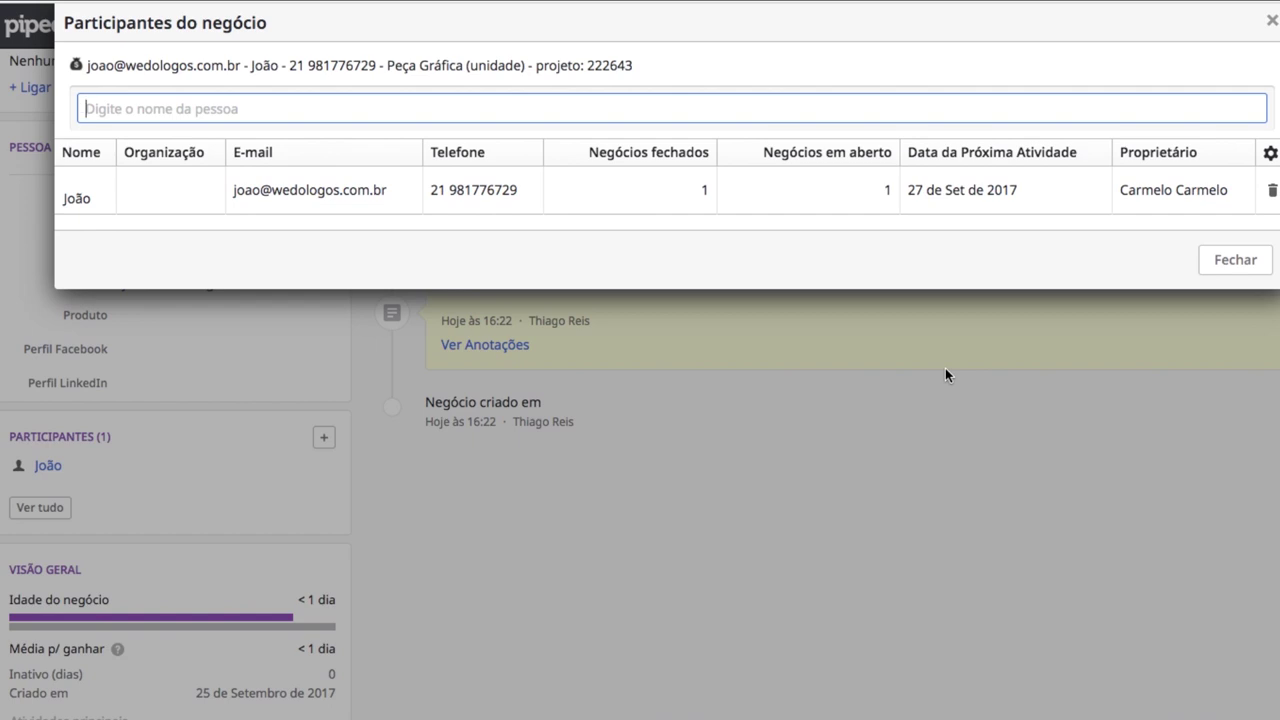
click(1246, 268)
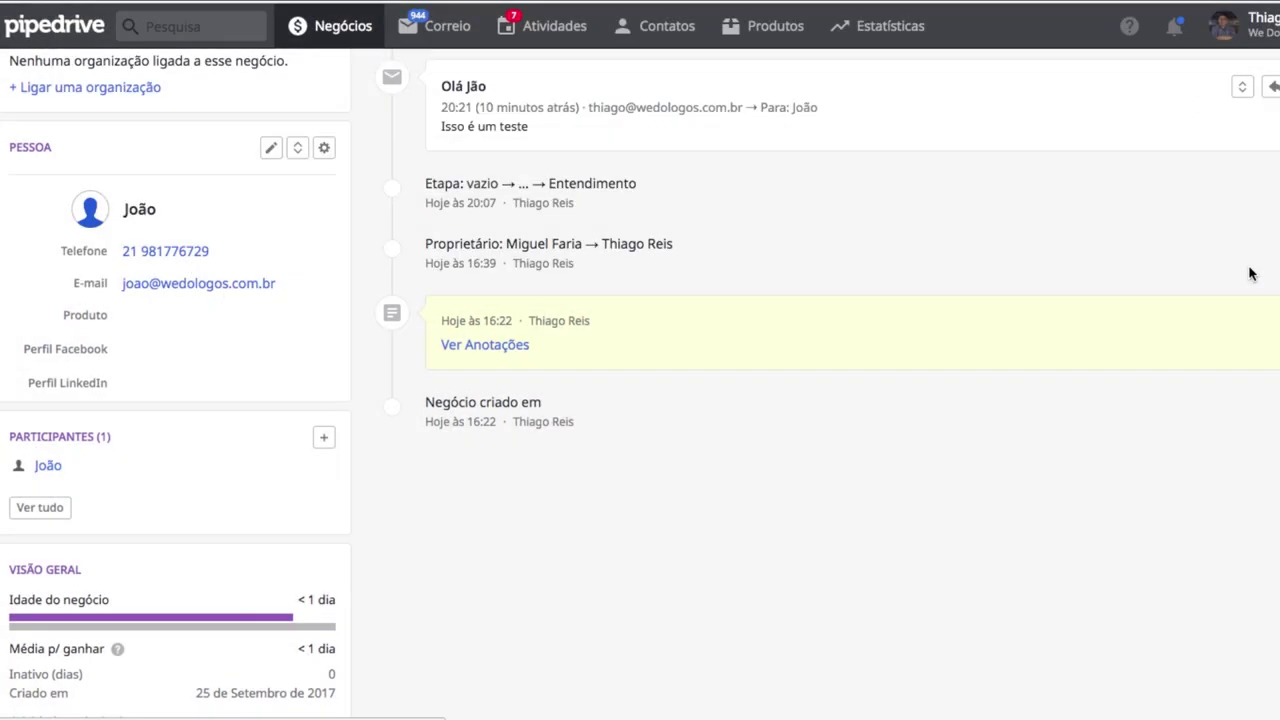
Step: Examine the deal's overview statistics, followers, and its universal and deal-specific BCC e-mail addresses
scroll(326, 546, down, 3)
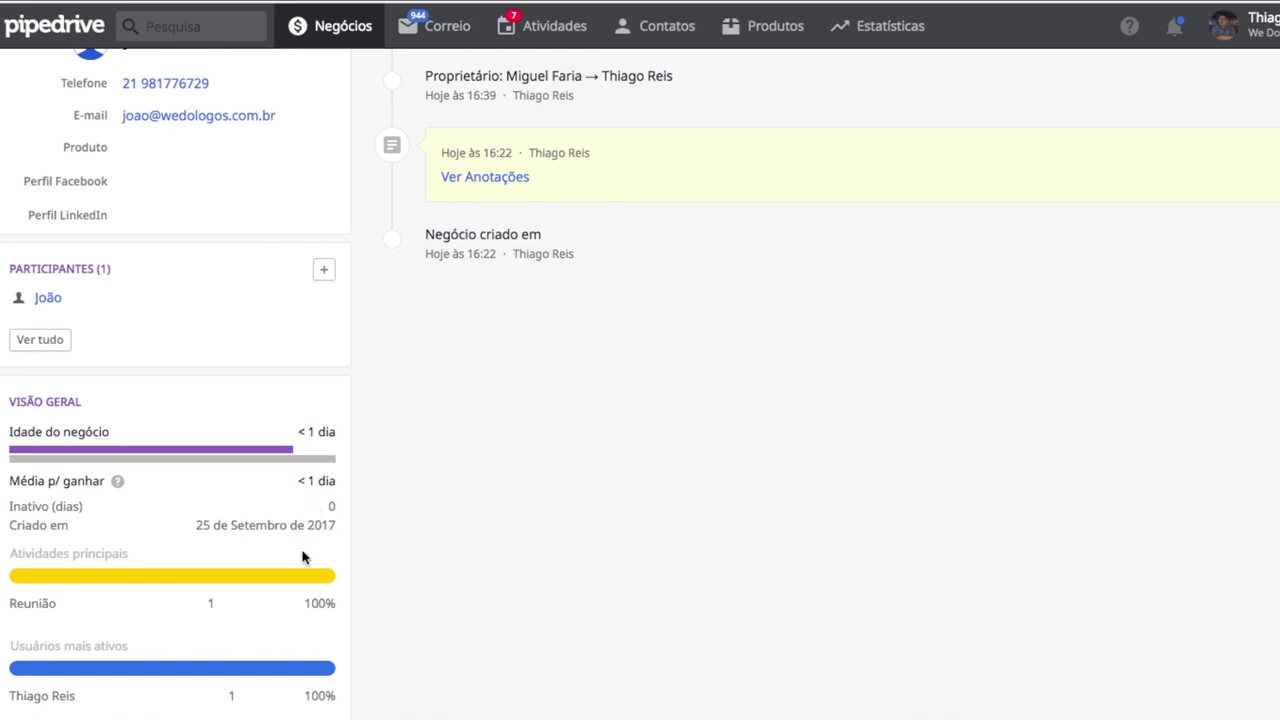
scroll(303, 555, down, 3)
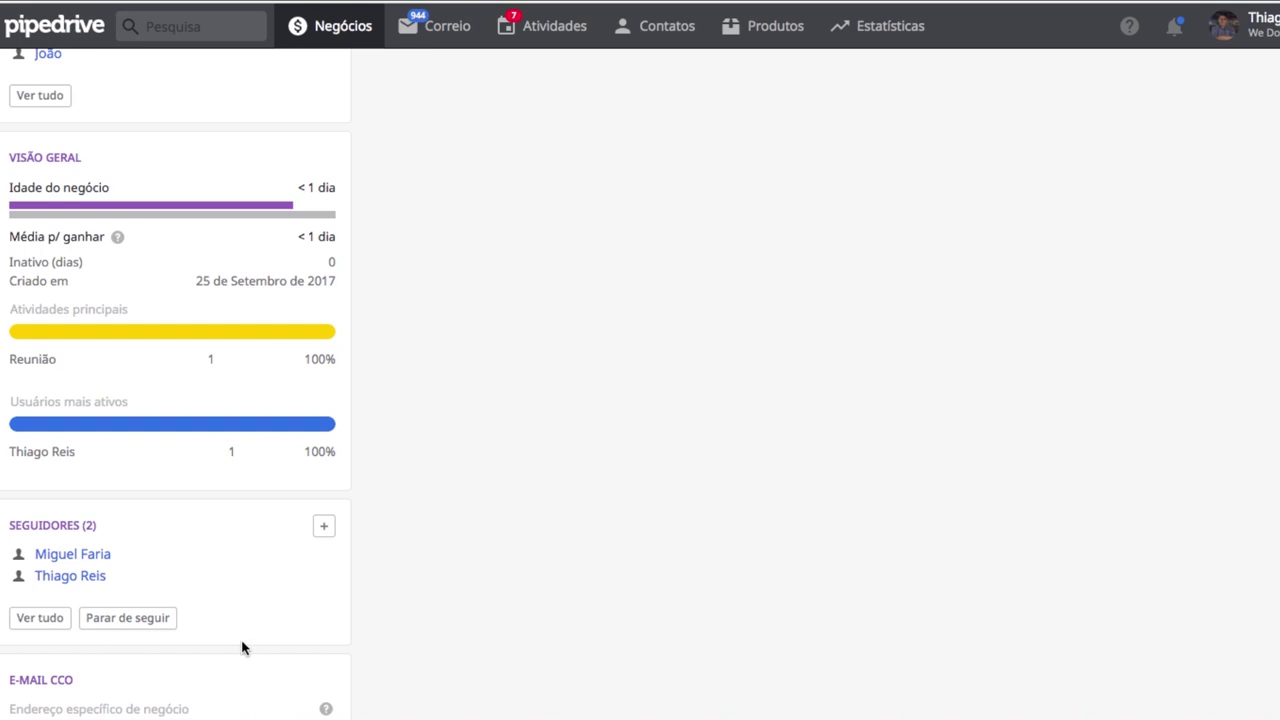
scroll(290, 630, down, 2)
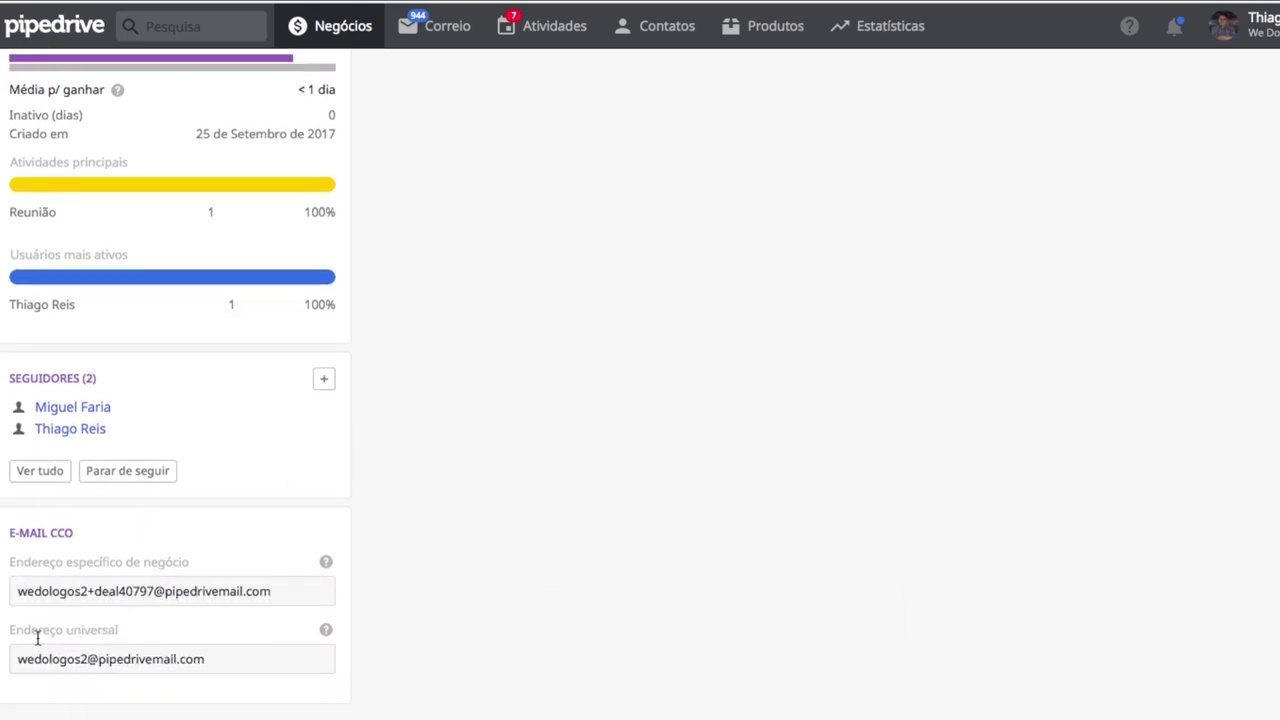
drag(223, 669, 5, 670)
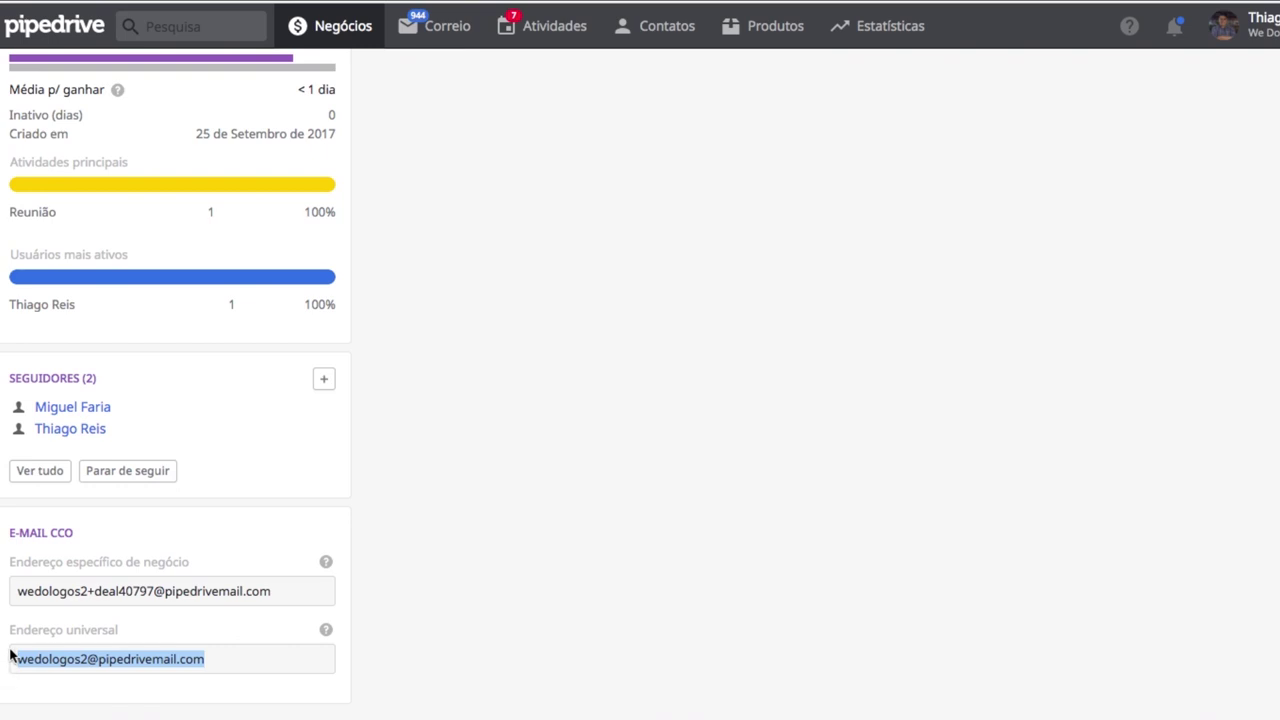
drag(17, 591, 138, 612)
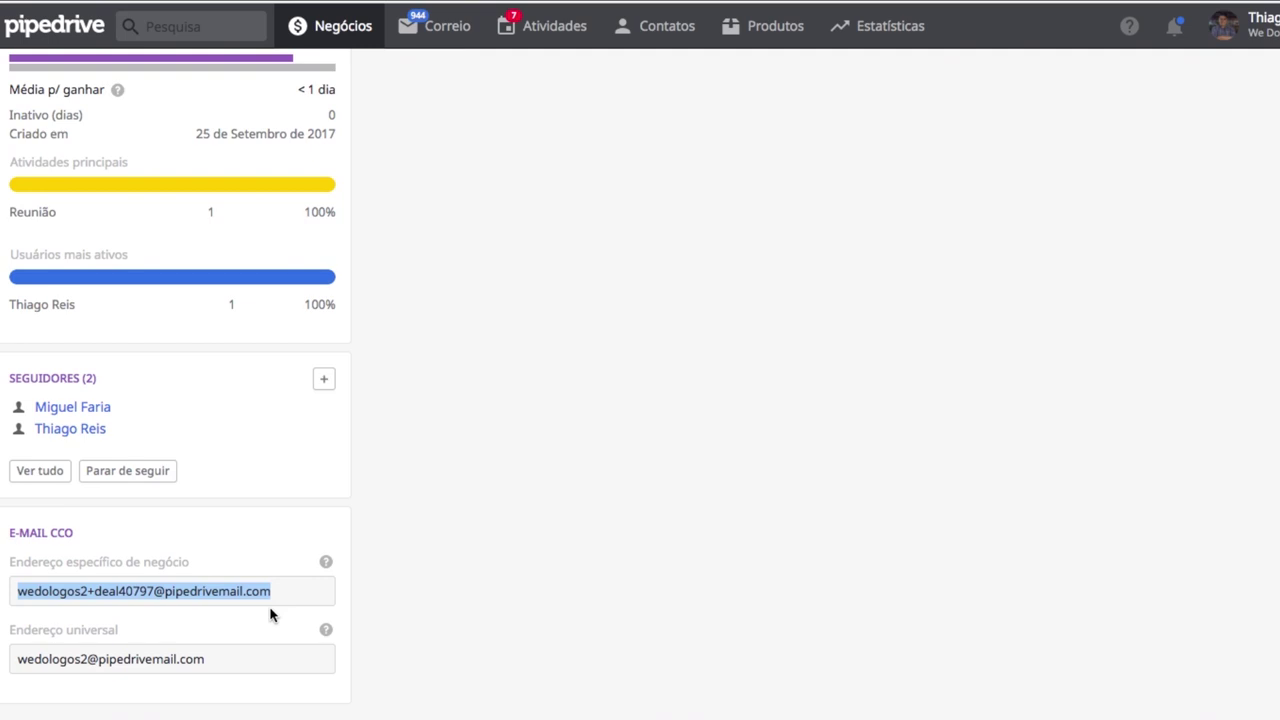
Step: View the deal's note editor, activity scheduling form and e-mail composer in turn
scroll(791, 354, up, 10)
scroll(792, 355, down, 1)
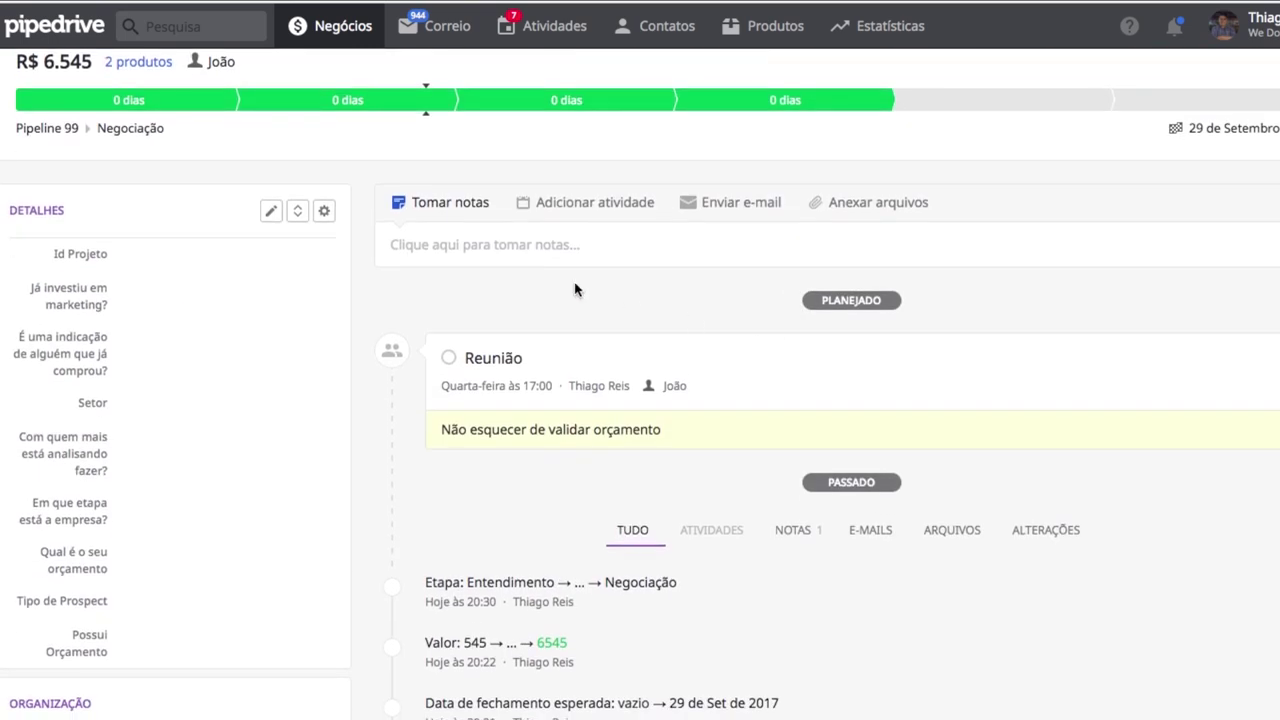
click(539, 255)
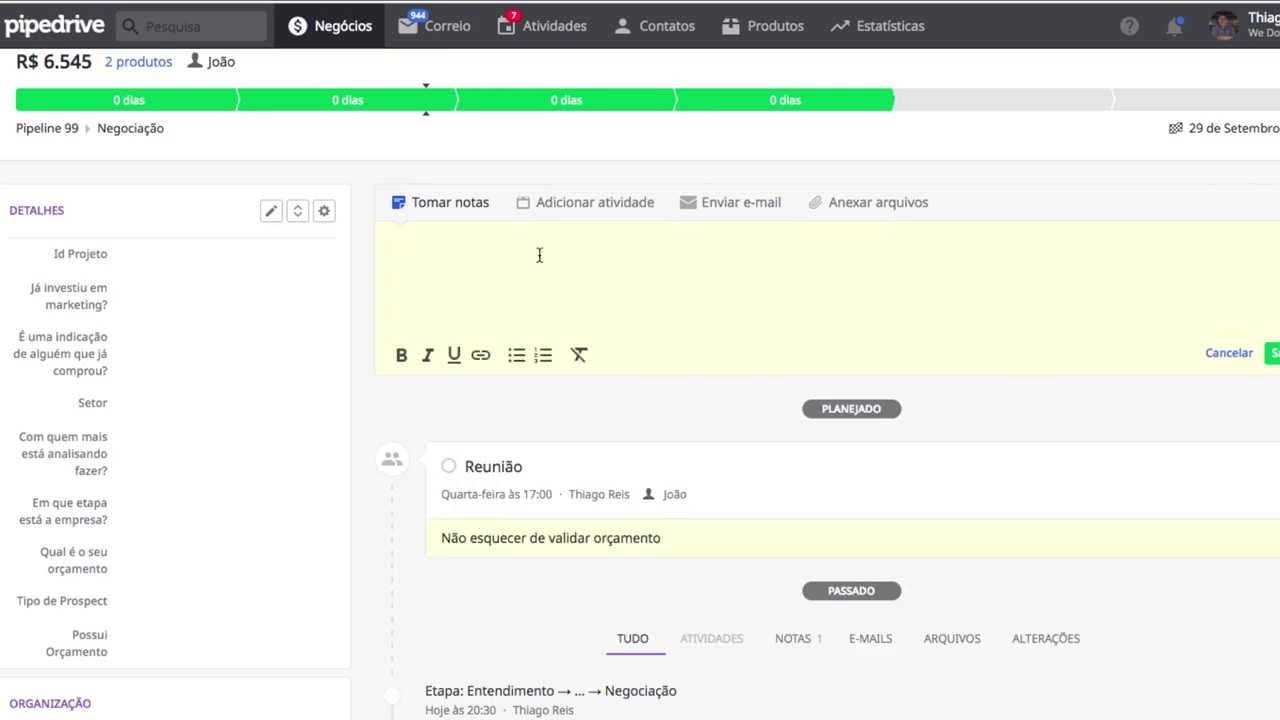
click(601, 217)
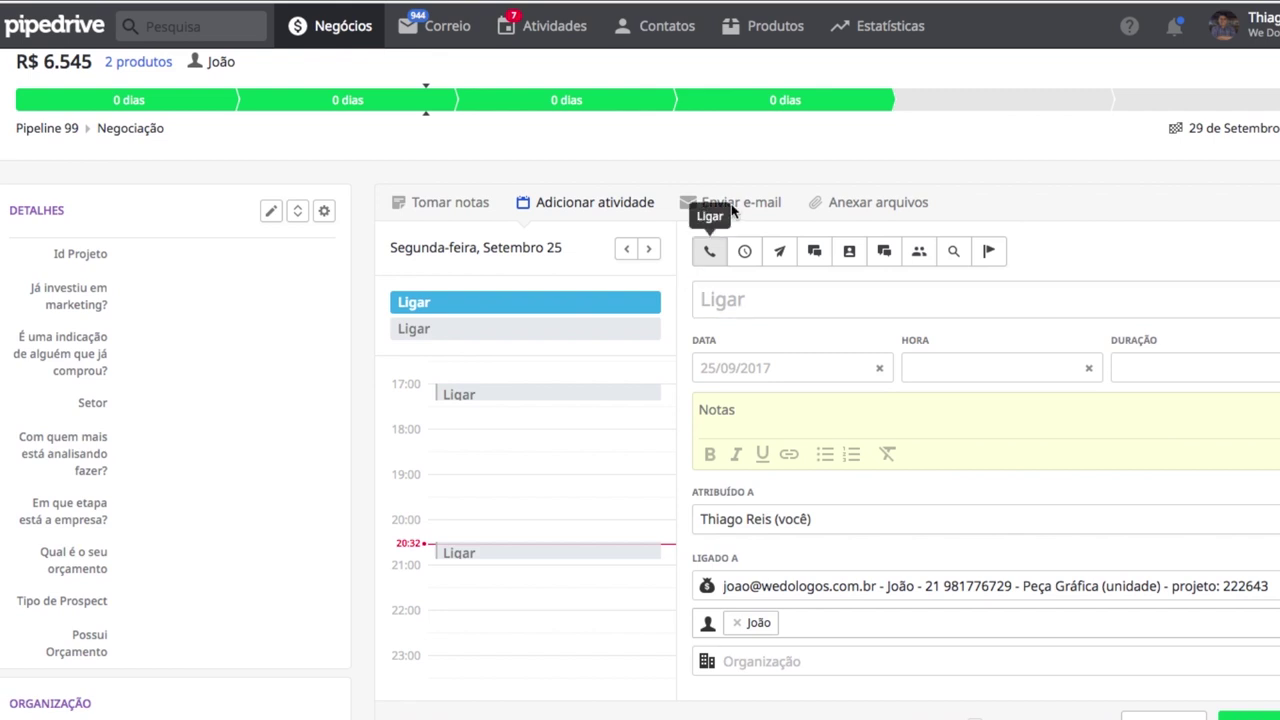
click(756, 208)
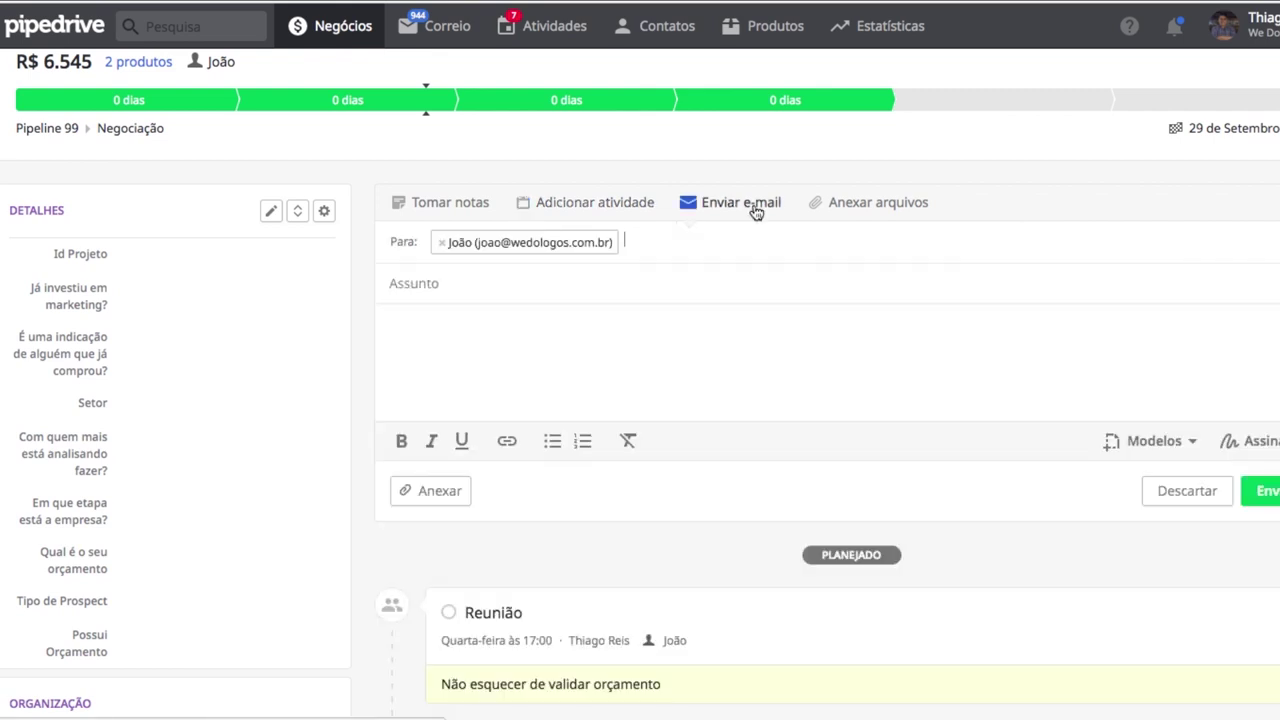
Step: View the e-mail composer's subject and message fields and the deal's file attachment area
click(491, 280)
click(442, 381)
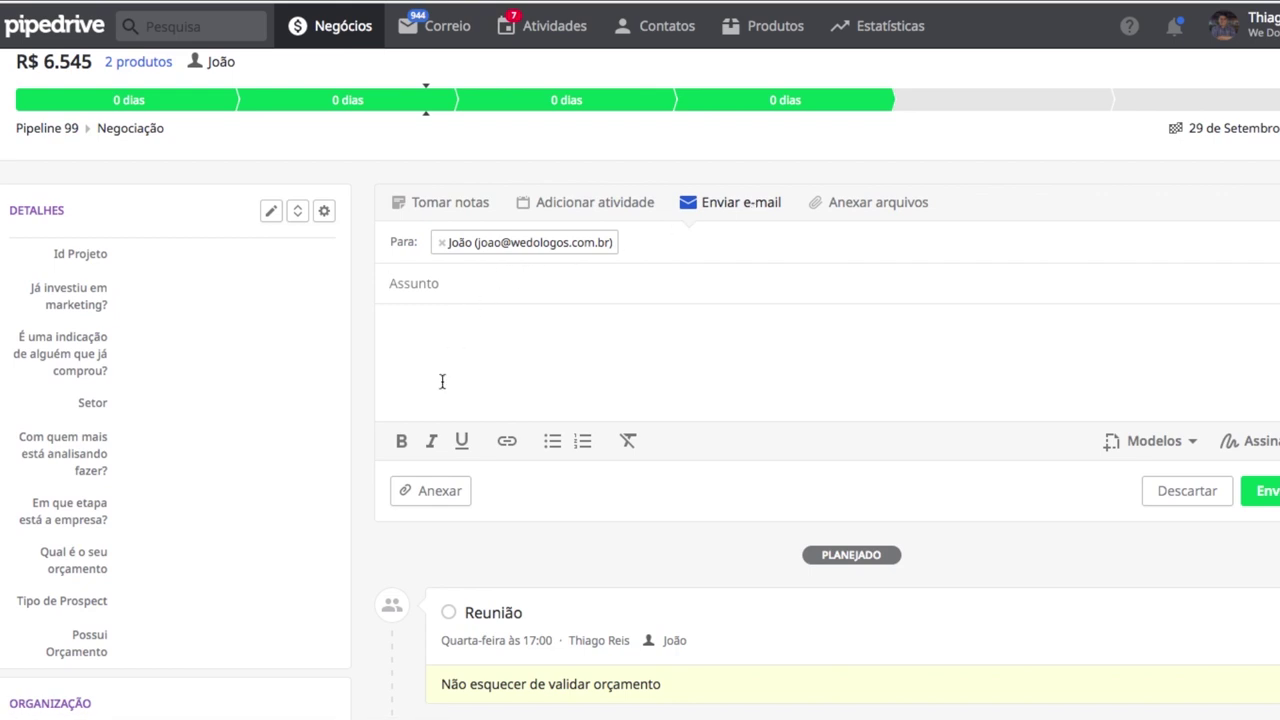
click(897, 222)
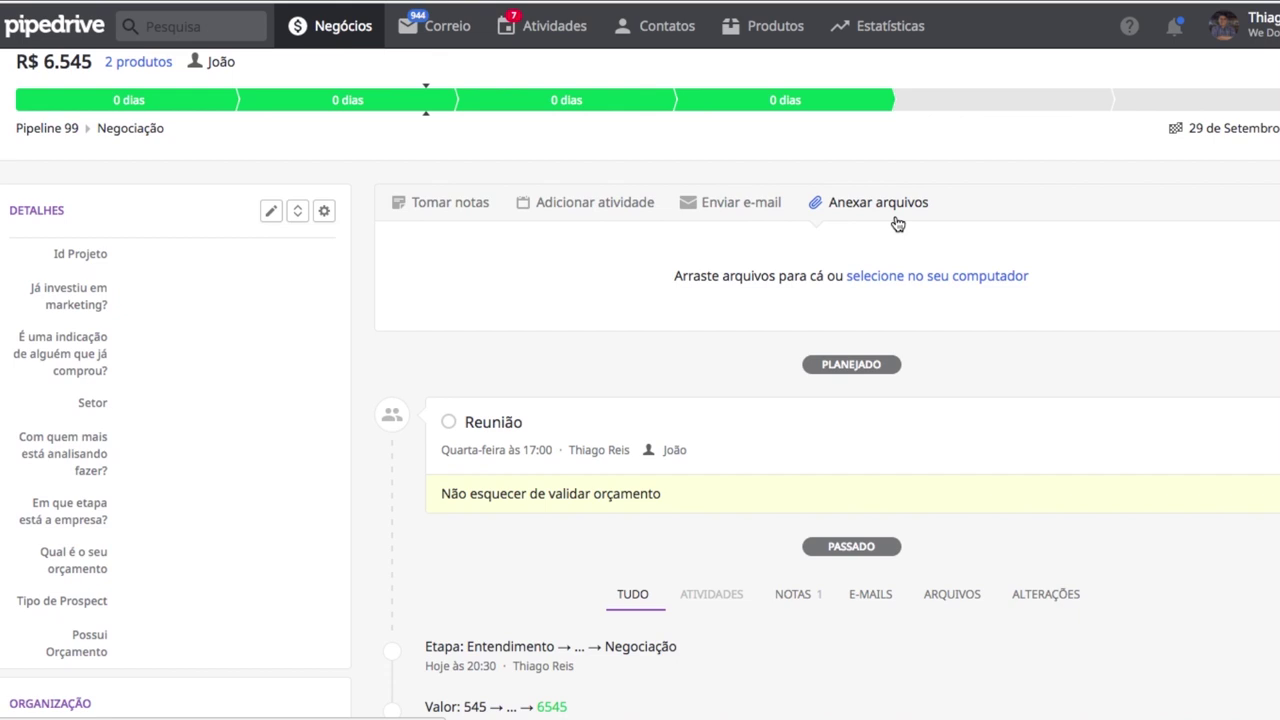
Step: Open the deal's product list, search for "LOGO" and add the Logo product
scroll(929, 200, up, 1)
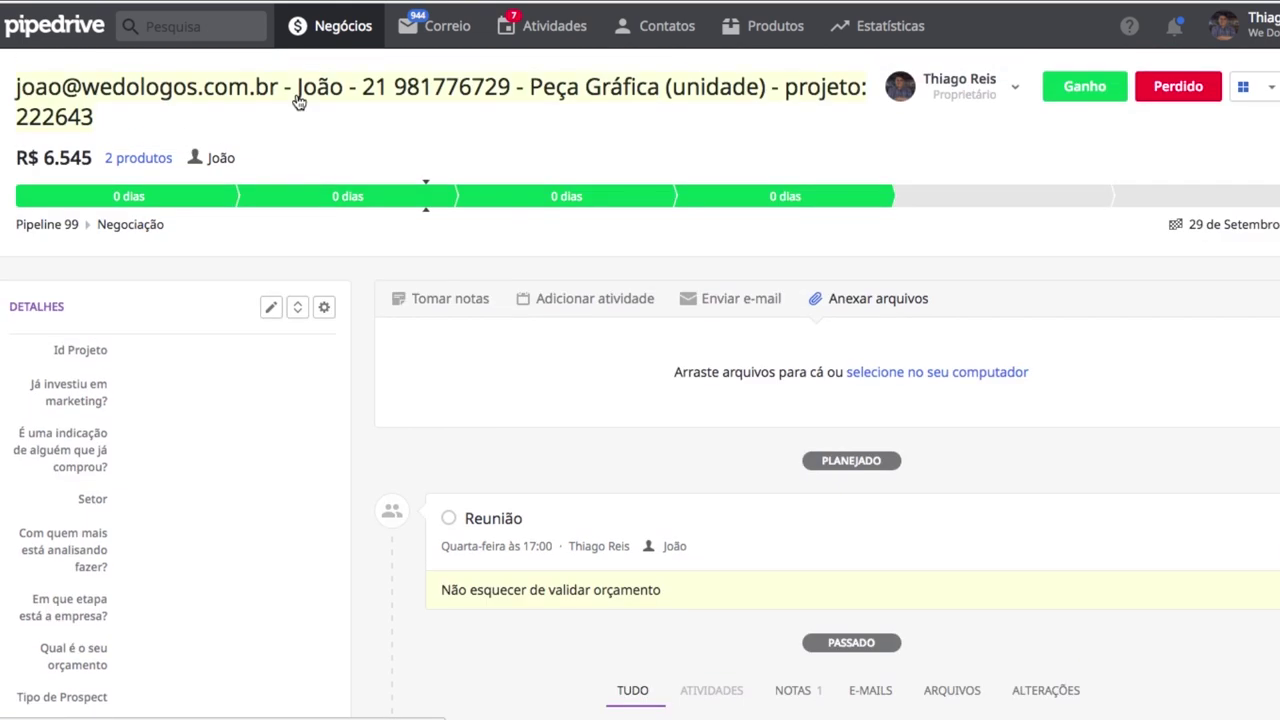
click(143, 162)
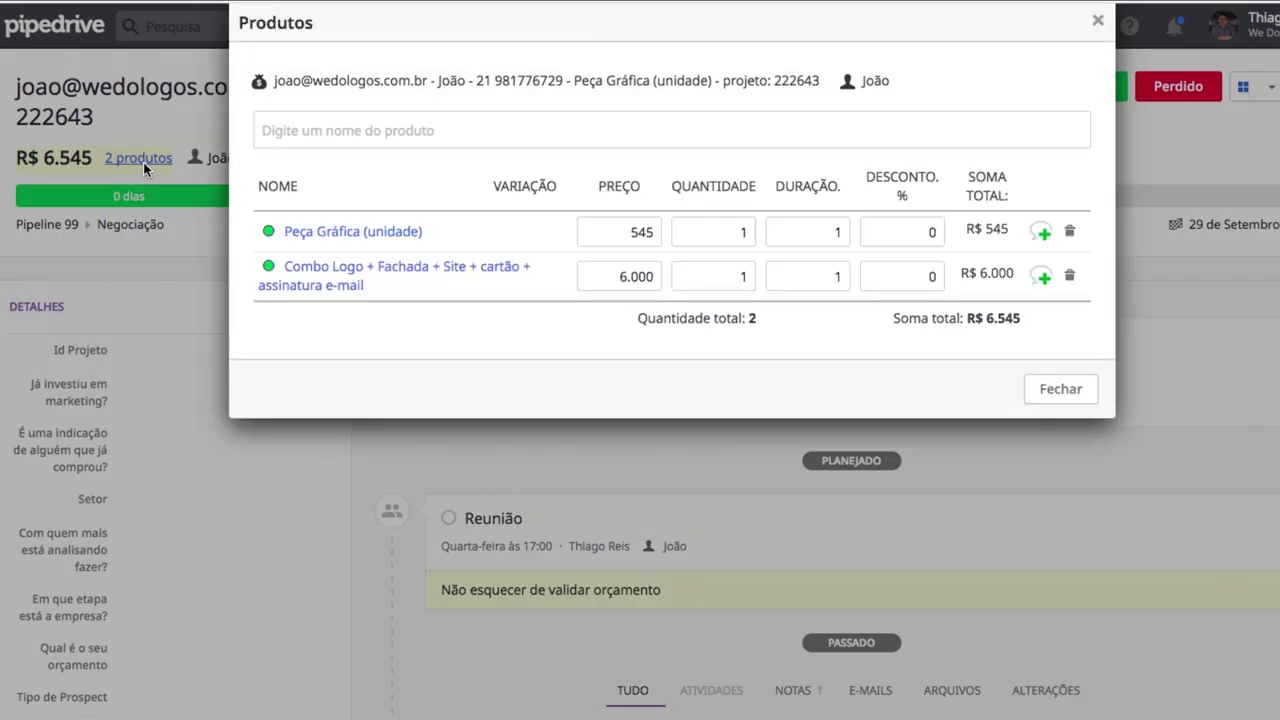
click(326, 133)
text(A)
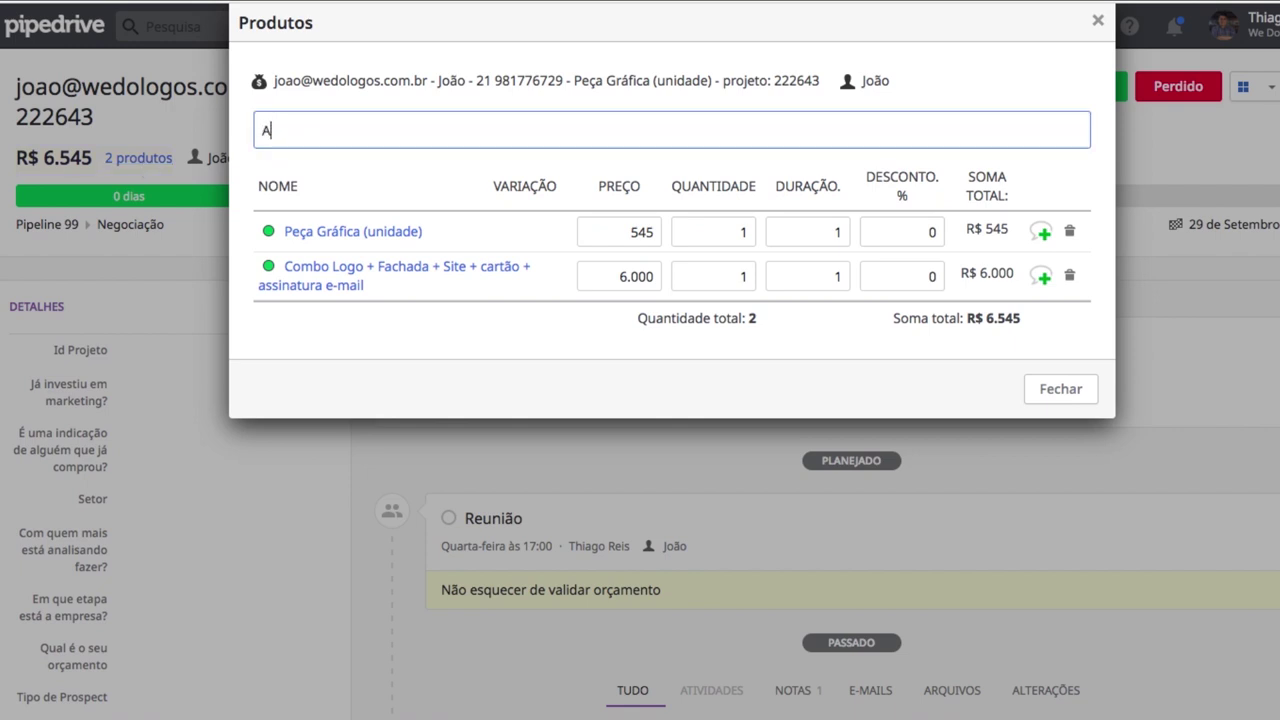
key(BackSpace)
text(LOGO)
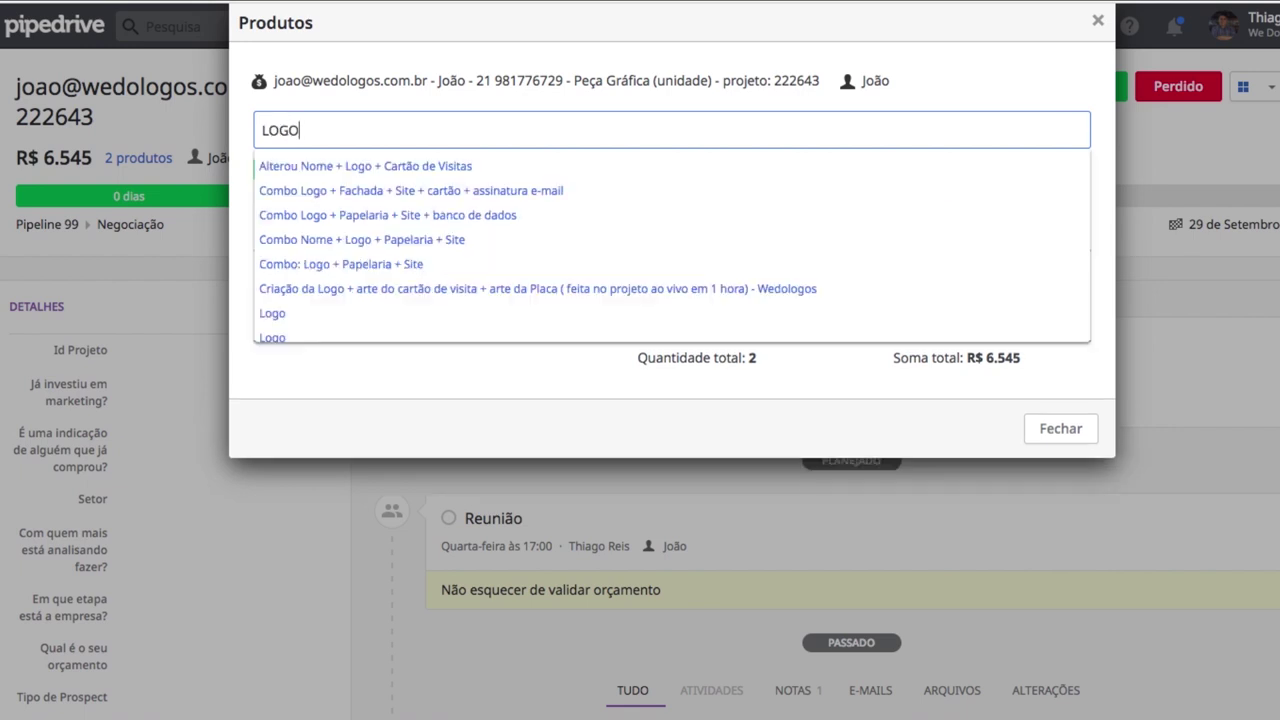
click(376, 341)
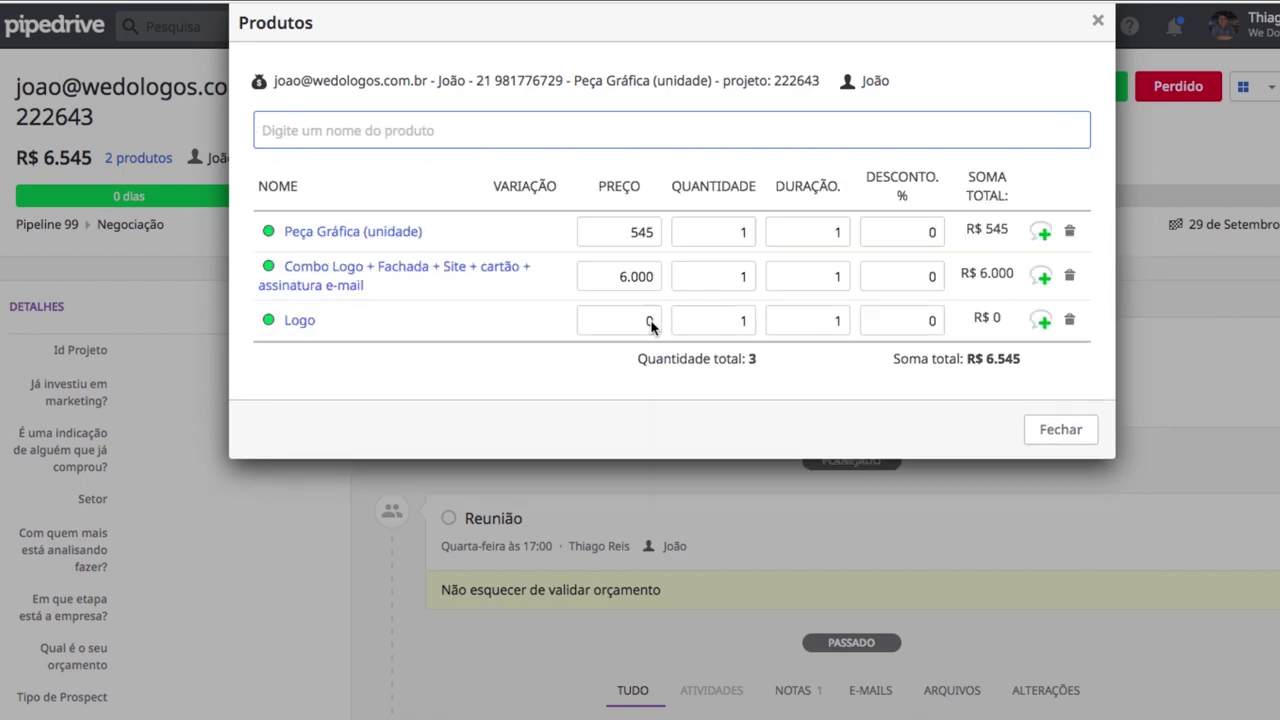
Step: Set the Logo product's price to 500 and its quantity to 3, and close the product list
click(635, 324)
text(500)
click(712, 314)
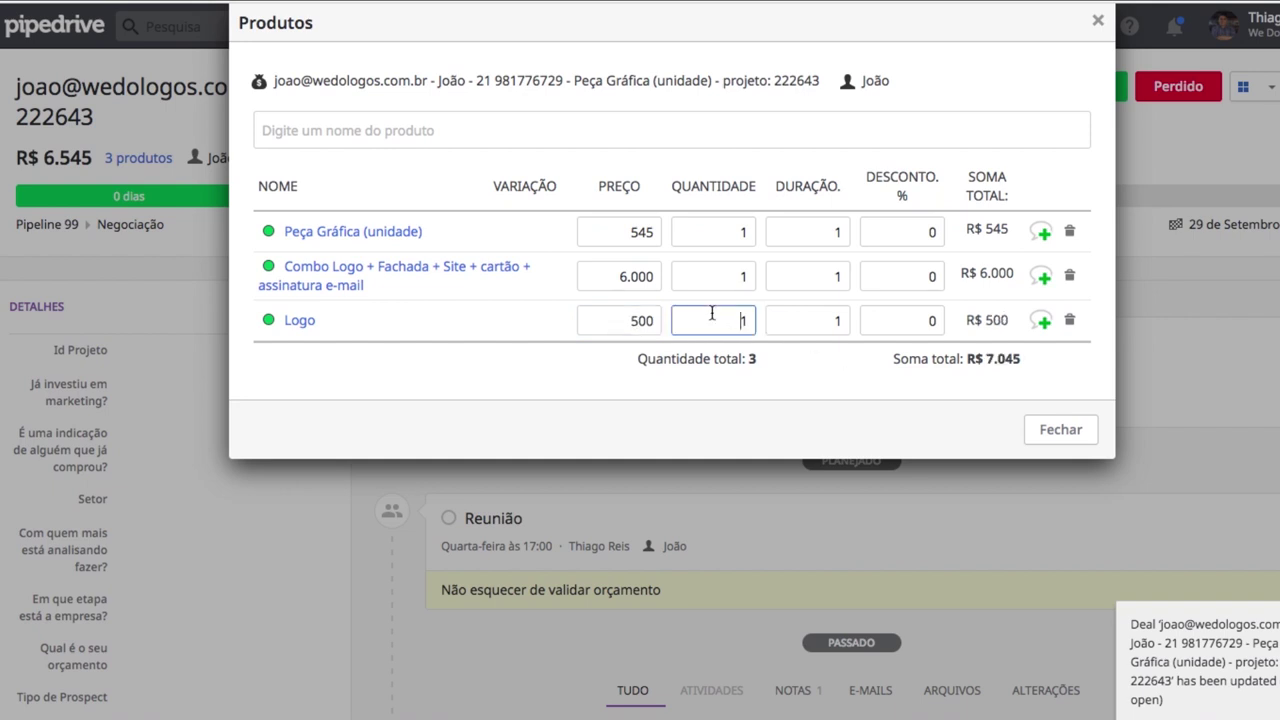
text(3)
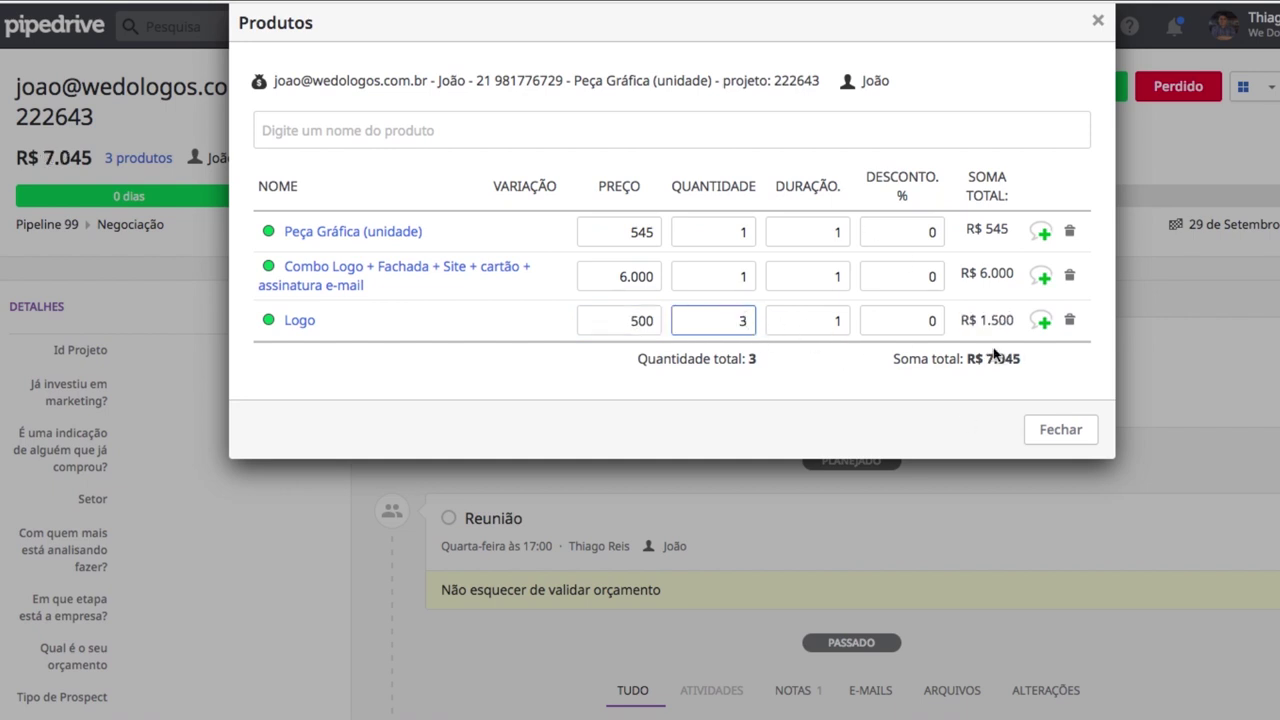
click(1050, 426)
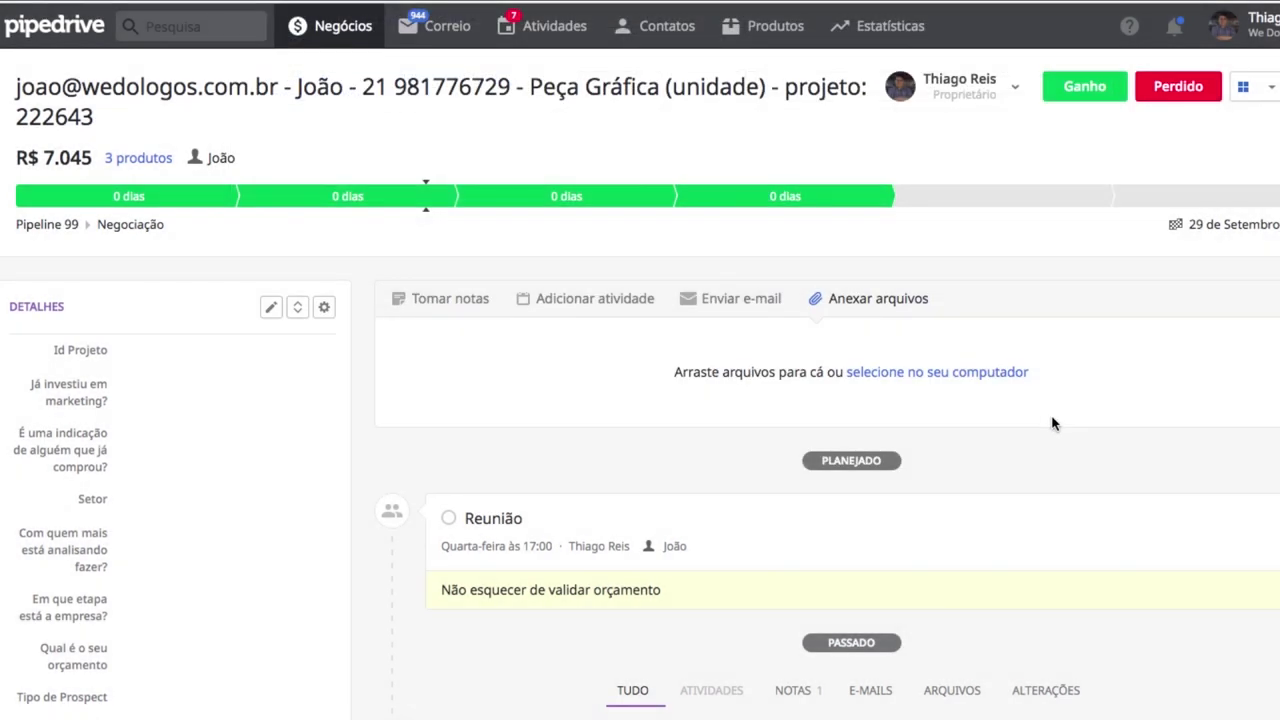
Step: Set the deal's expected close date to 29/09/2017
click(1255, 226)
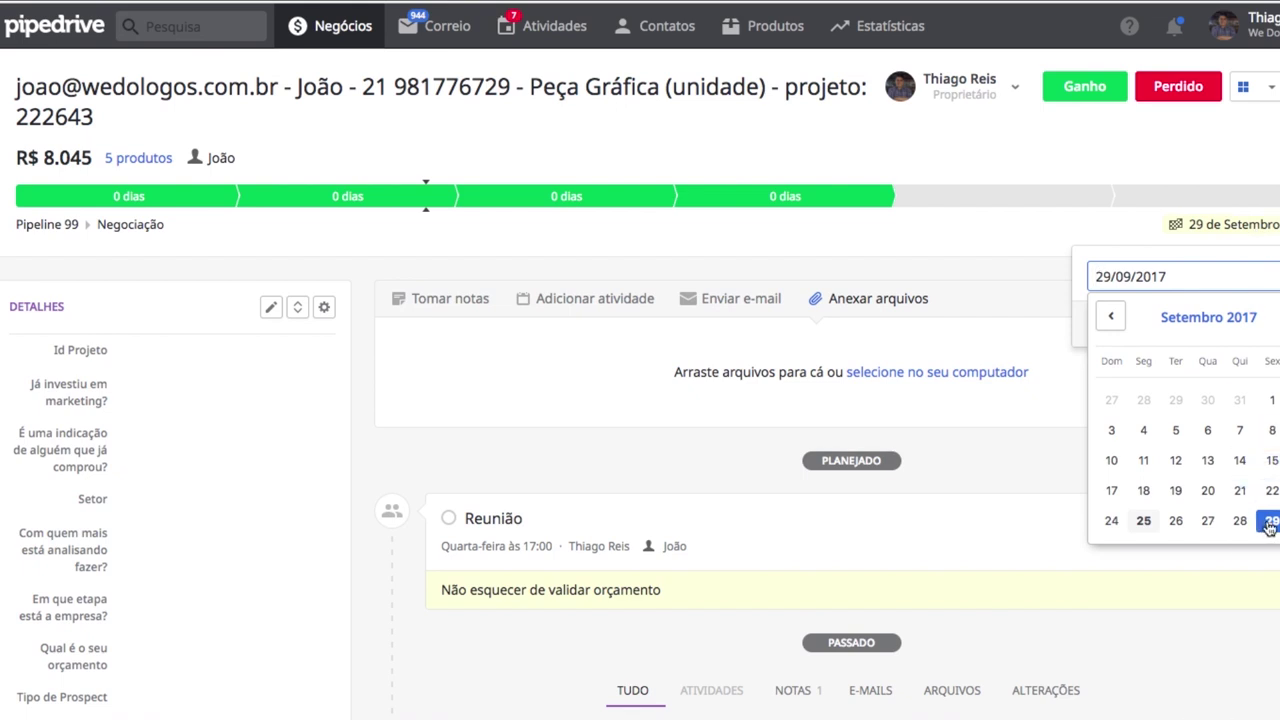
click(1268, 522)
click(1266, 338)
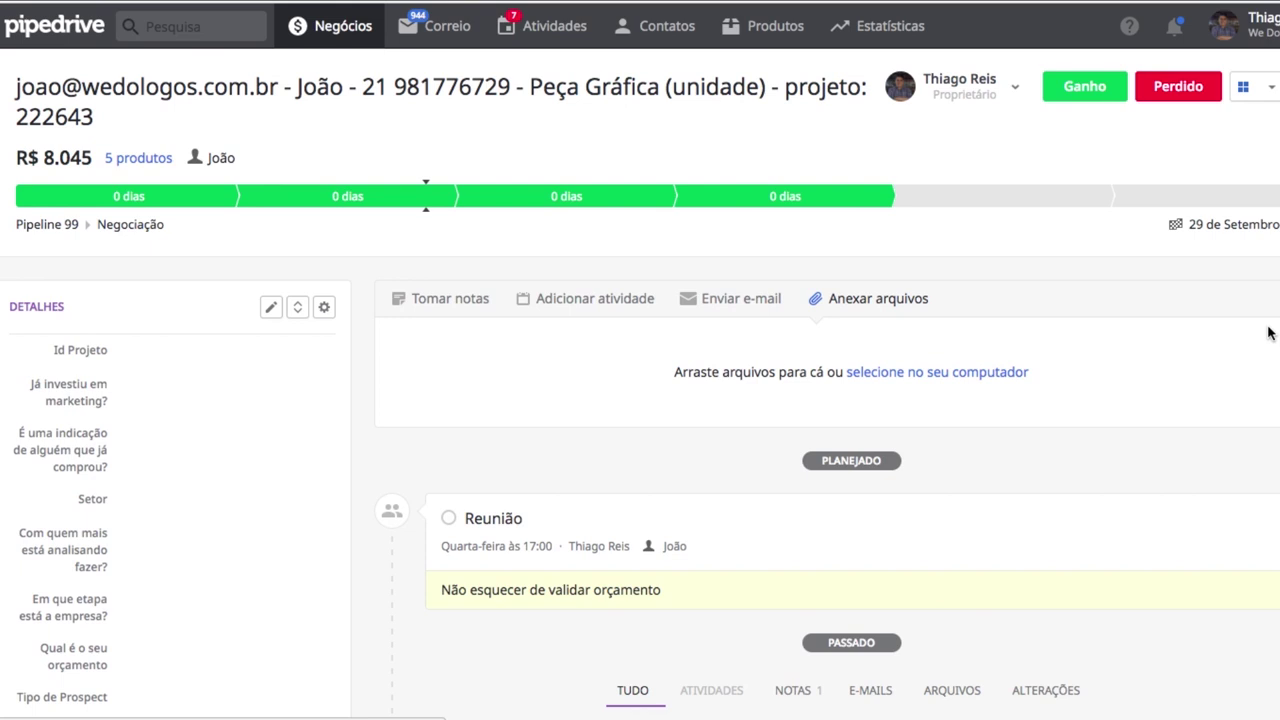
Step: Go back to the deals overview, view the weekly forecast timeline, and return to the pipeline board
click(329, 27)
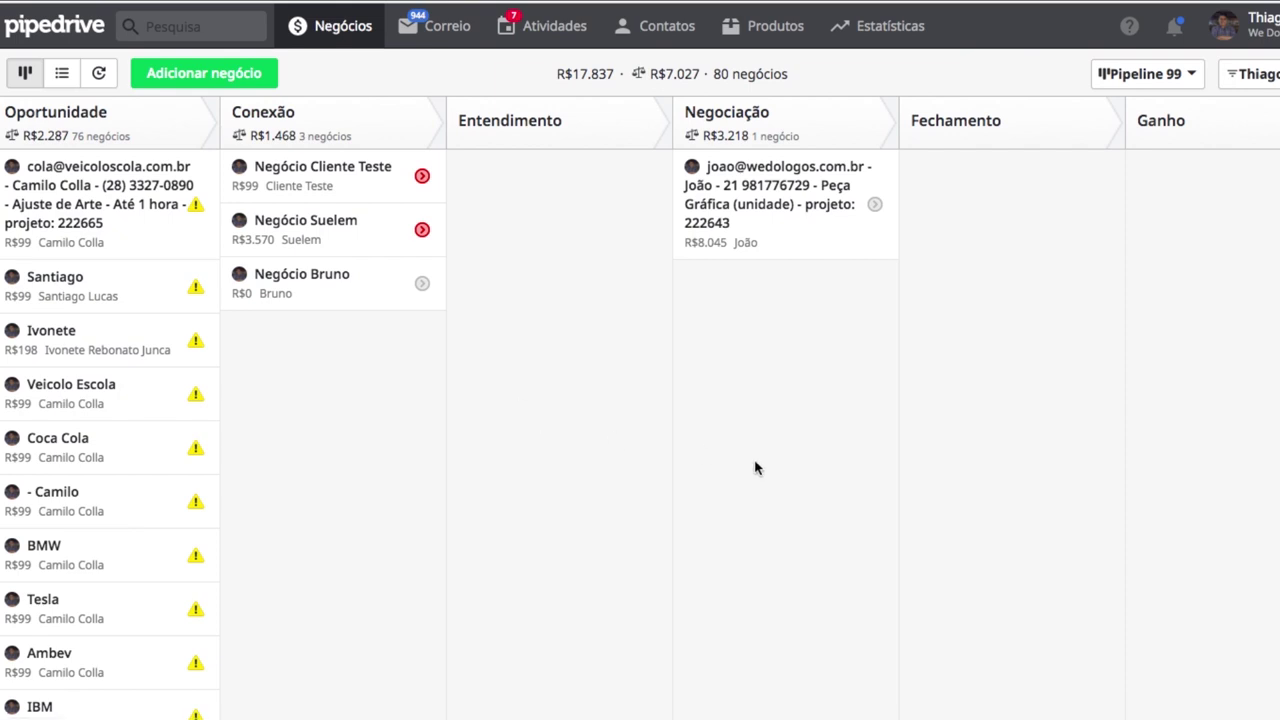
click(99, 74)
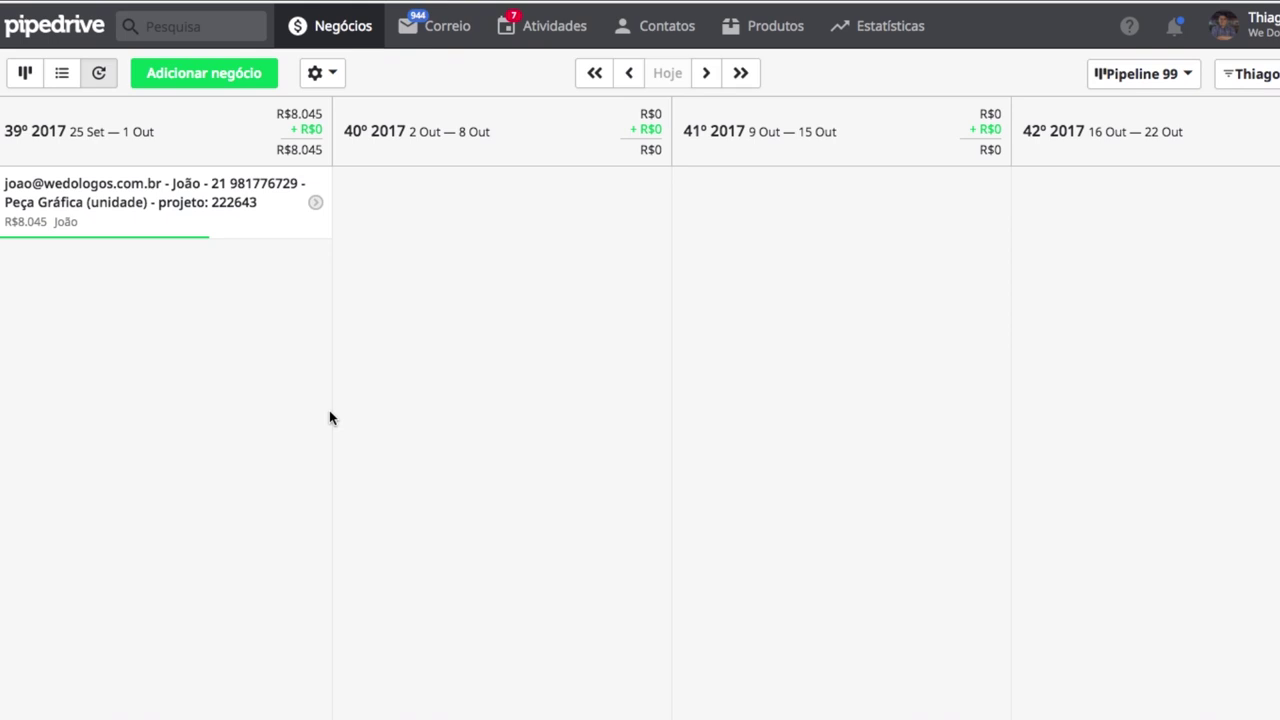
click(25, 76)
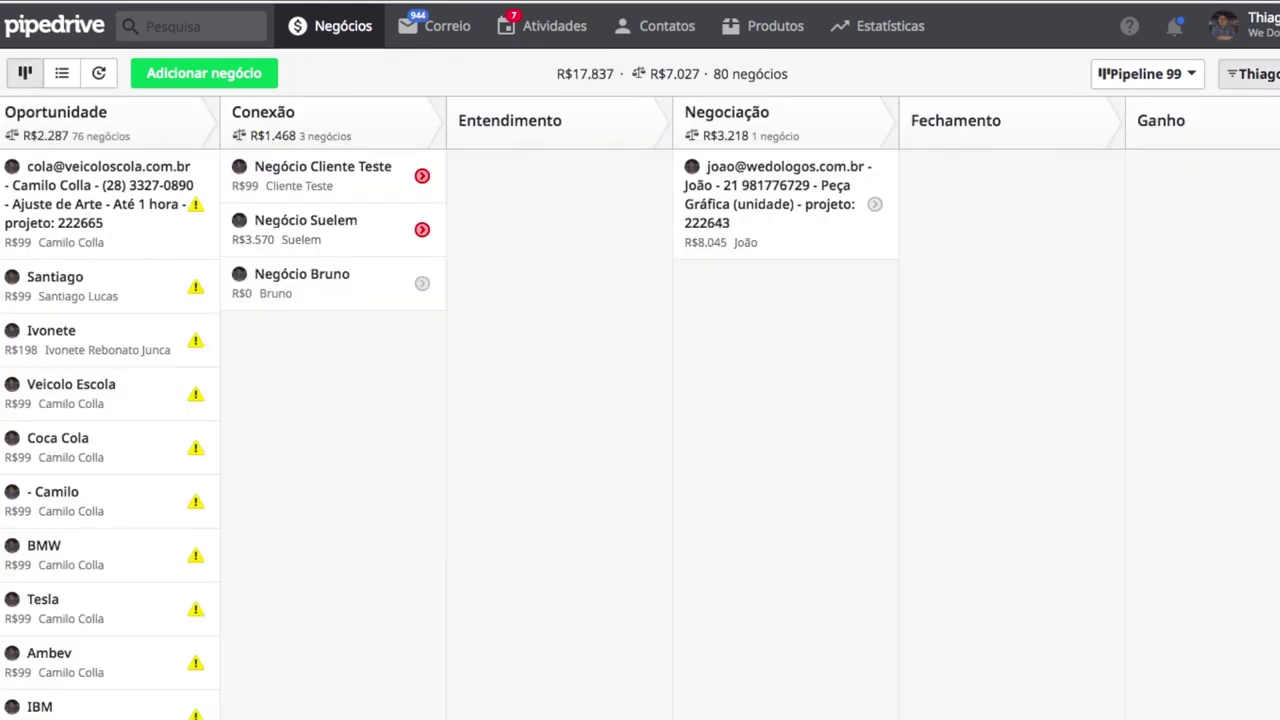
Step: Browse the pipeline's user and saved filter list, view the new filter form, and close it without creating a filter
click(1250, 74)
scroll(1233, 485, down, 1)
scroll(1234, 520, down, 3)
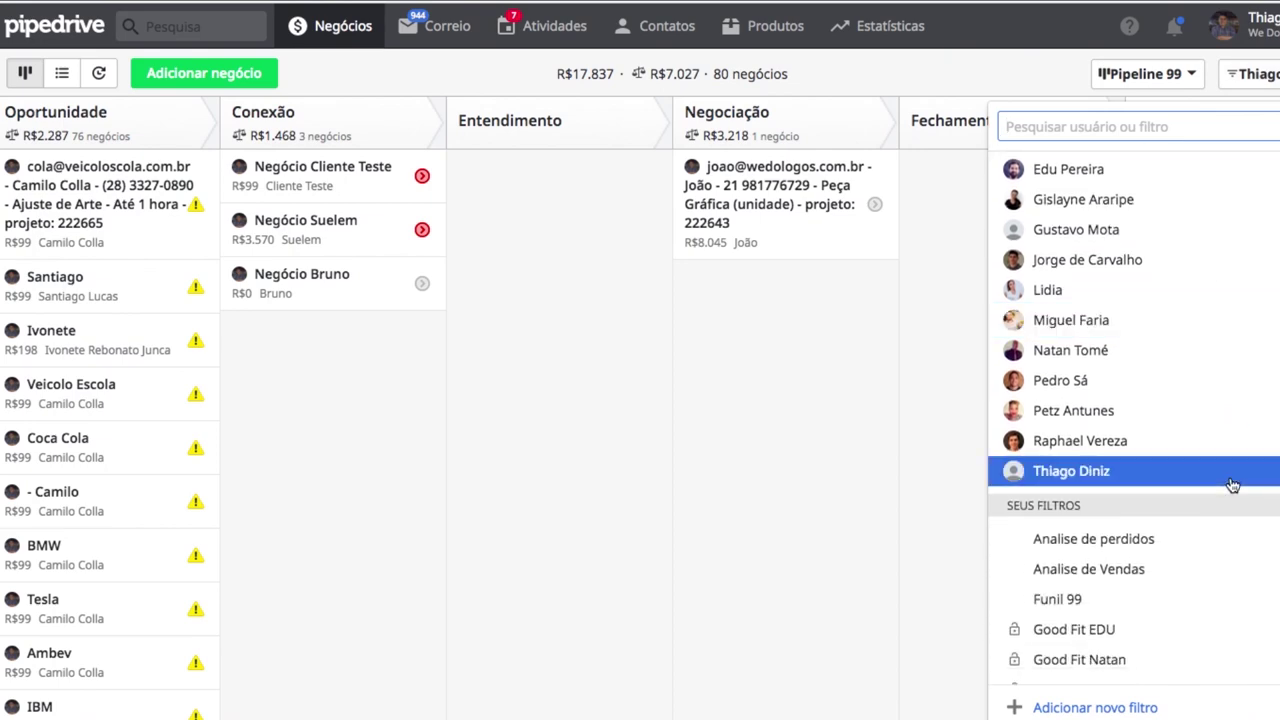
click(1087, 708)
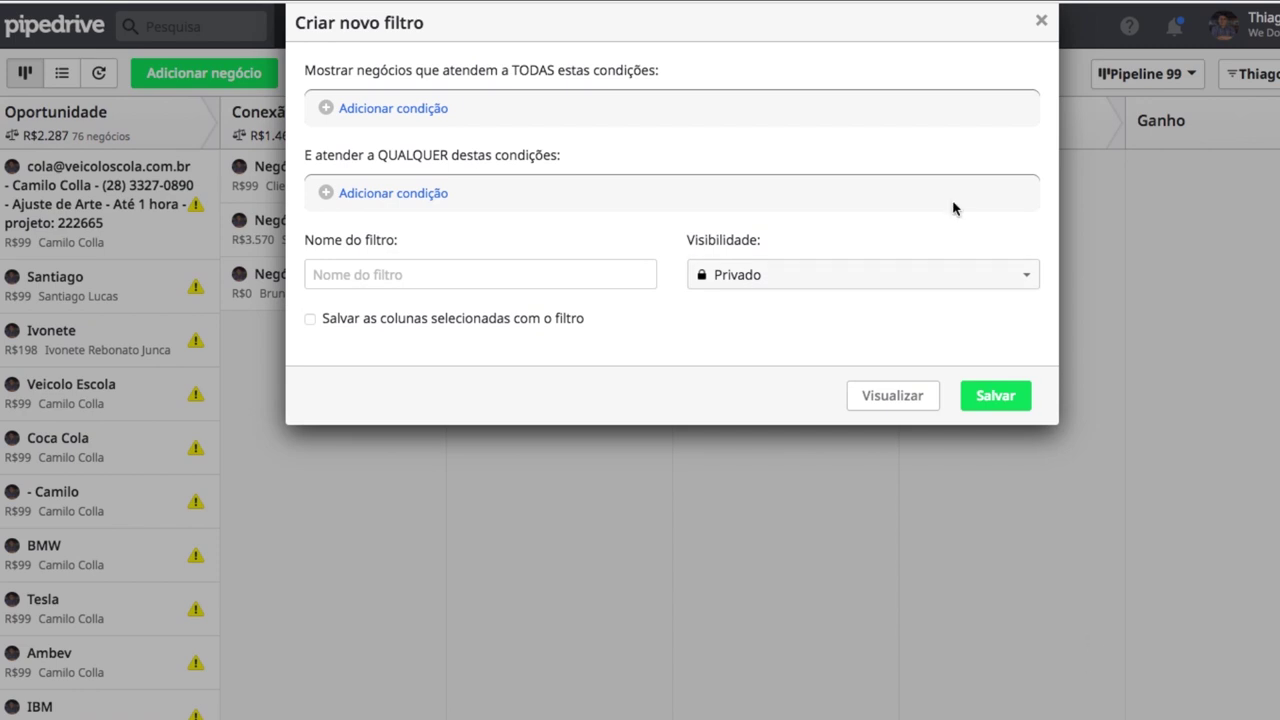
click(1043, 22)
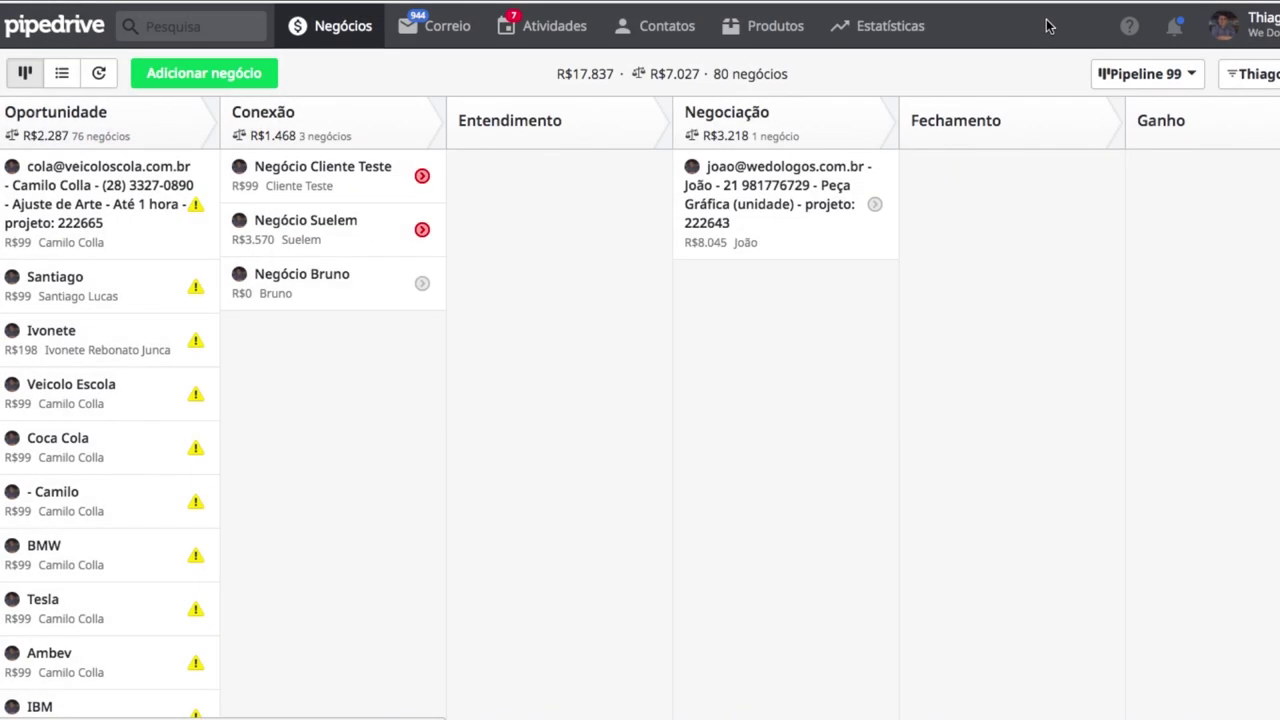
Step: View the activities list filtered by today, tomorrow and this week, and return to the deals pipeline
click(560, 27)
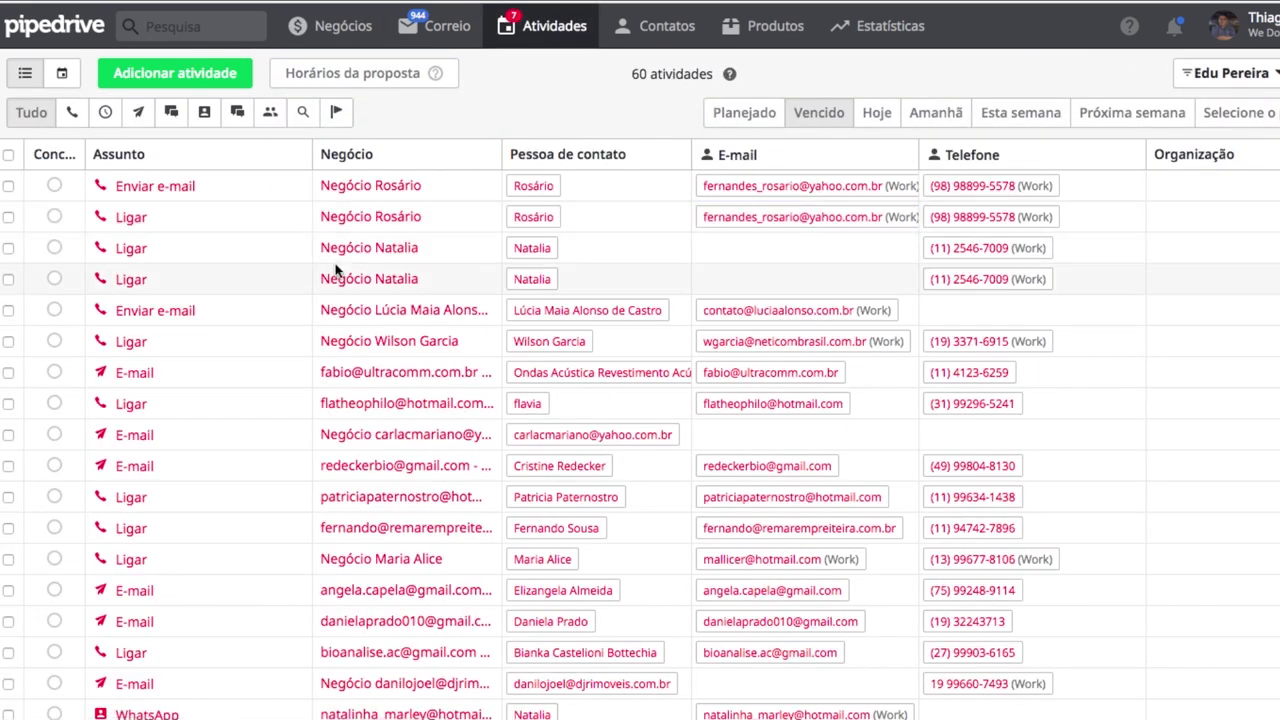
click(873, 115)
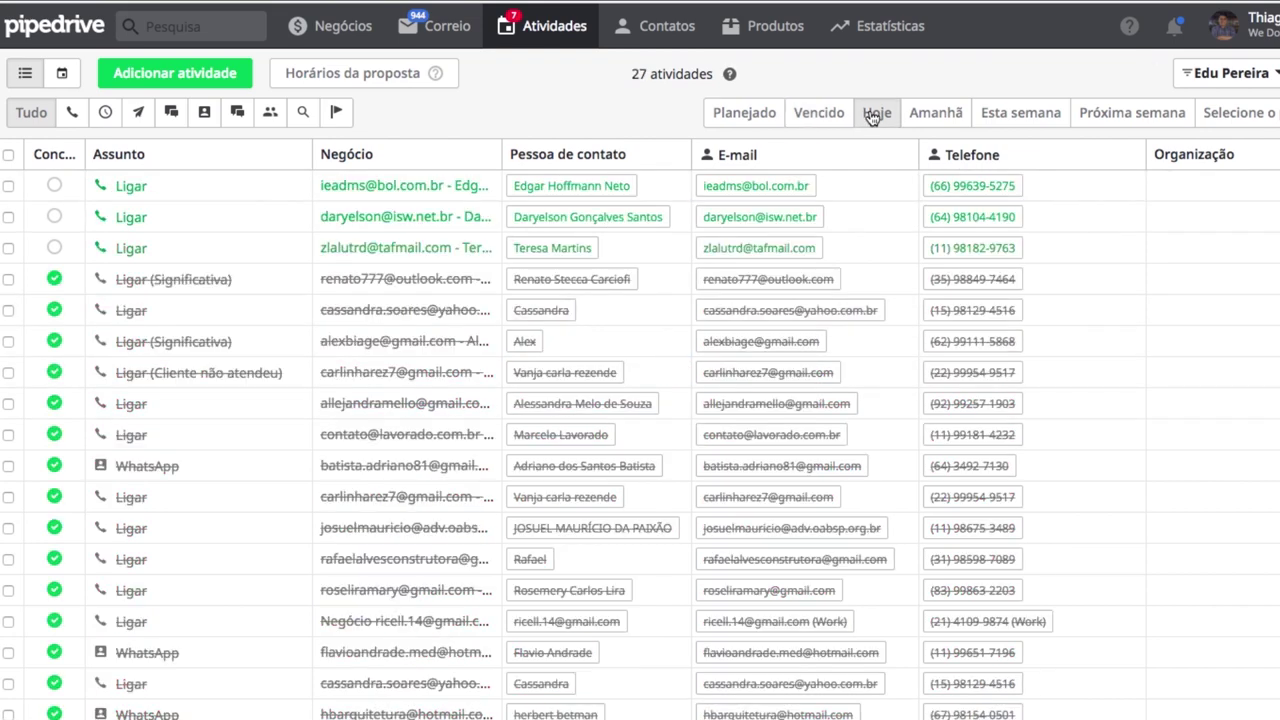
click(928, 119)
click(1016, 113)
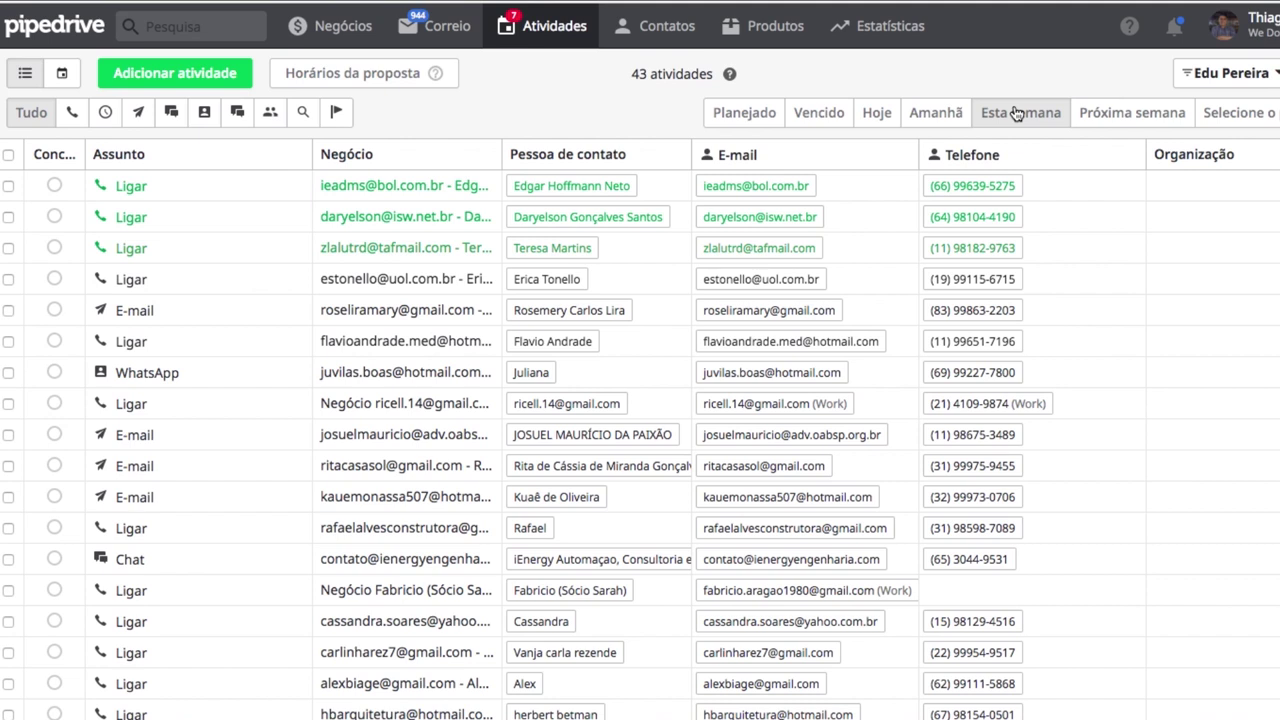
click(342, 27)
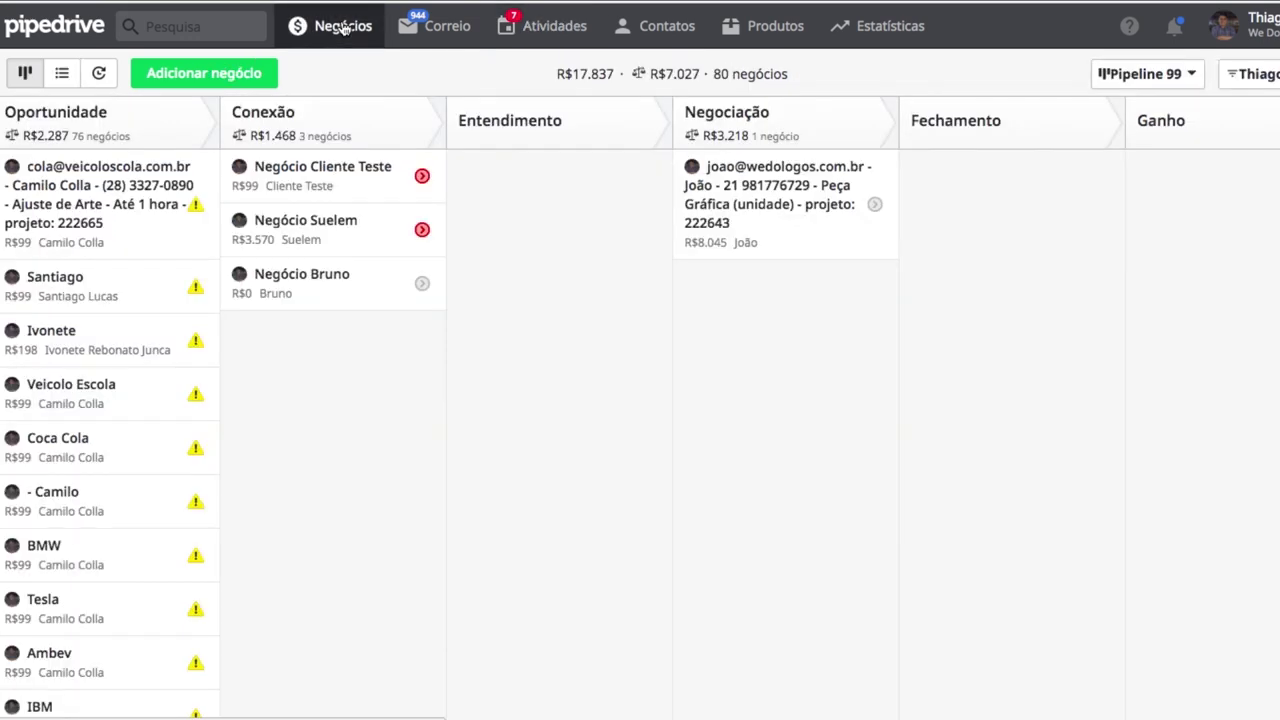